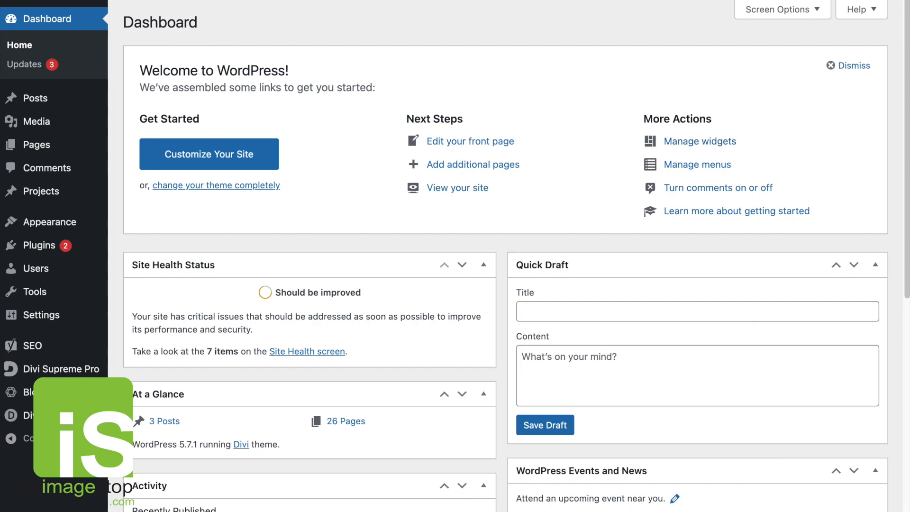
# Step: Open Bloom's optin forms and show the design settings of the active Walk Across Canada optin
pyautogui.moveTo(29, 415)
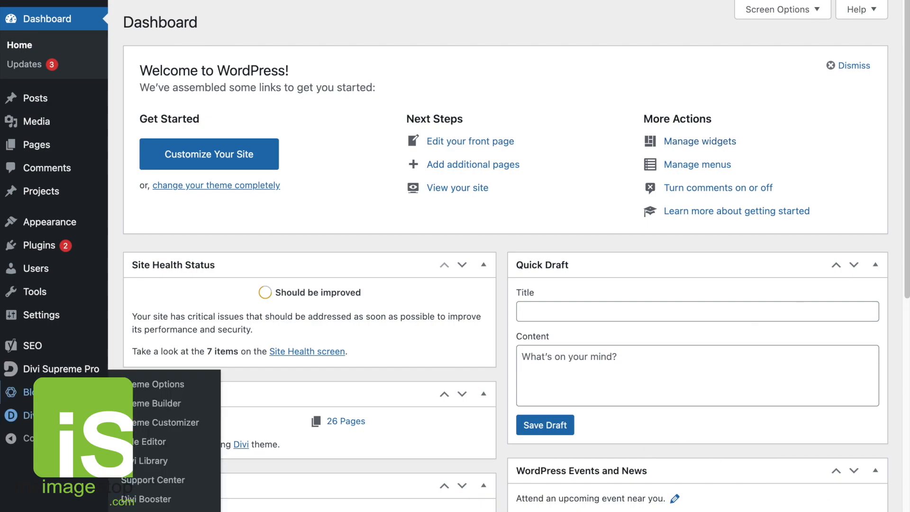
pyautogui.moveTo(29, 392)
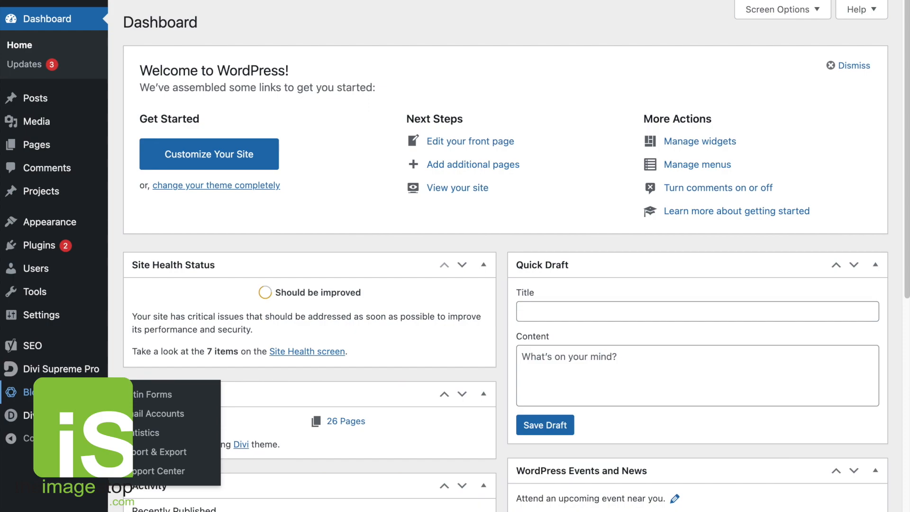
pyautogui.click(153, 395)
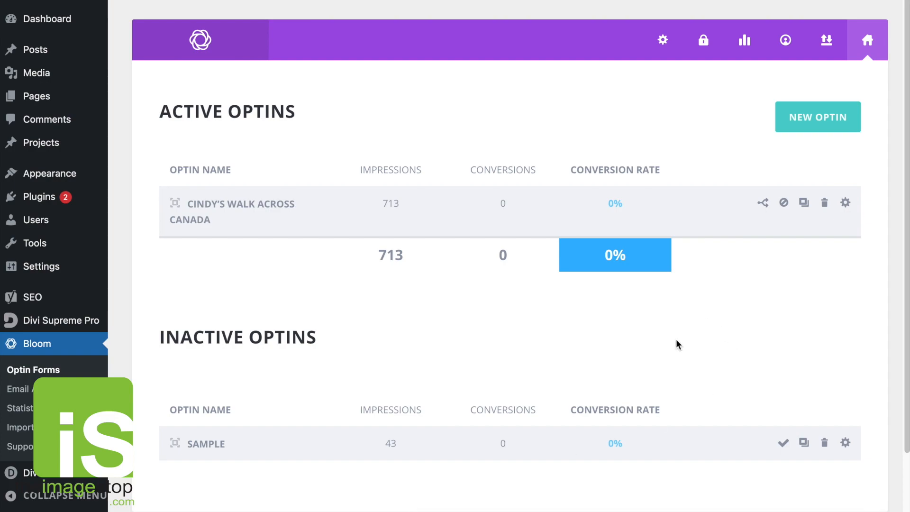
pyautogui.click(846, 203)
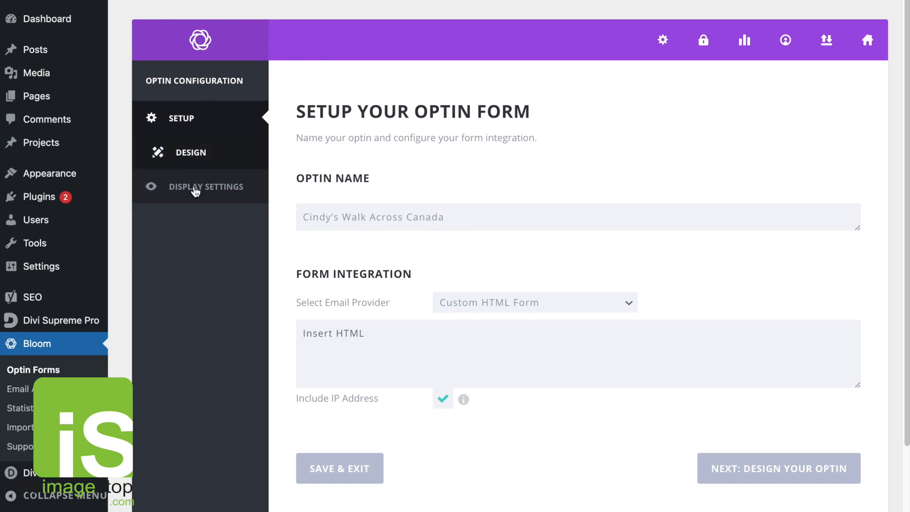
pyautogui.click(183, 152)
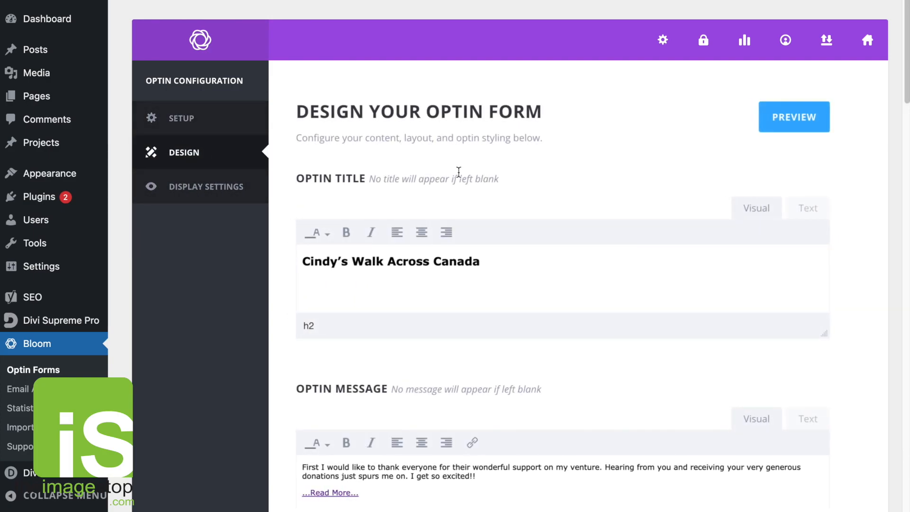
# Step: Switch to the email with the April update and copy its "April Update:" heading line
pyautogui.scroll(-4, 589, 316)
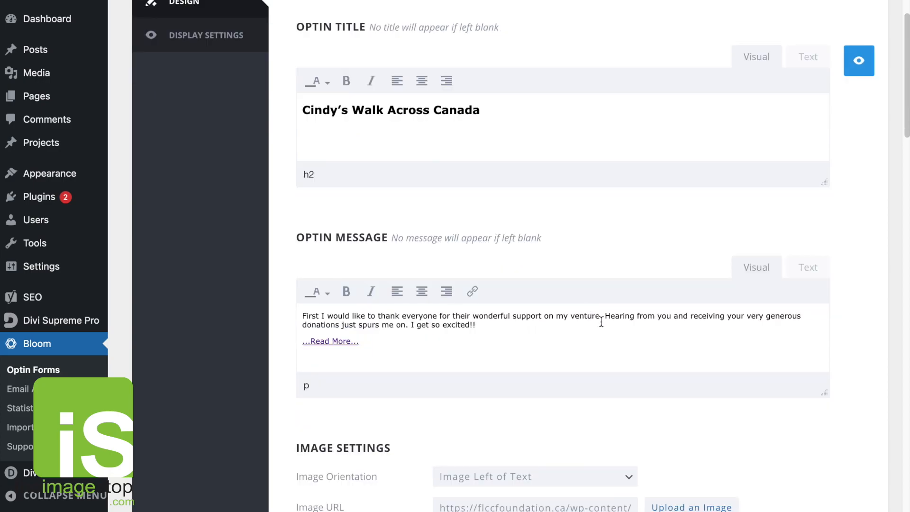
pyautogui.scroll(-4, 603, 326)
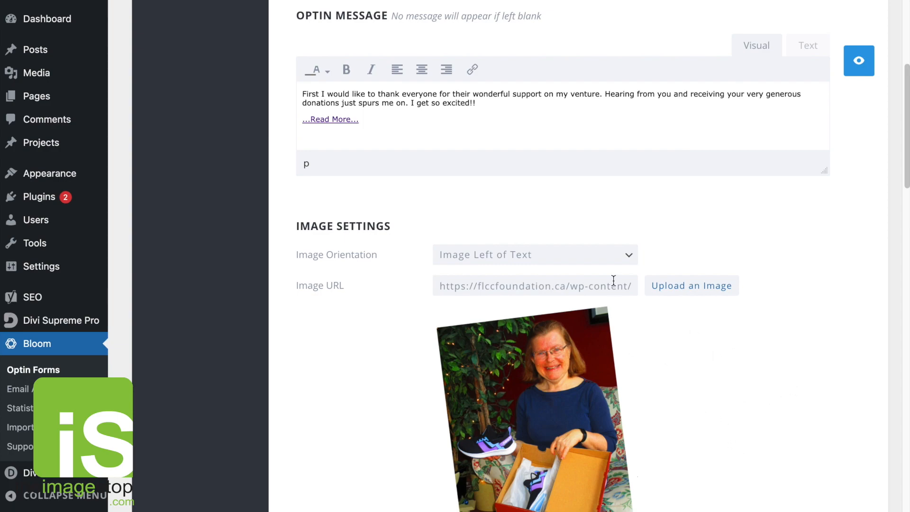
pyautogui.scroll(1, 614, 281)
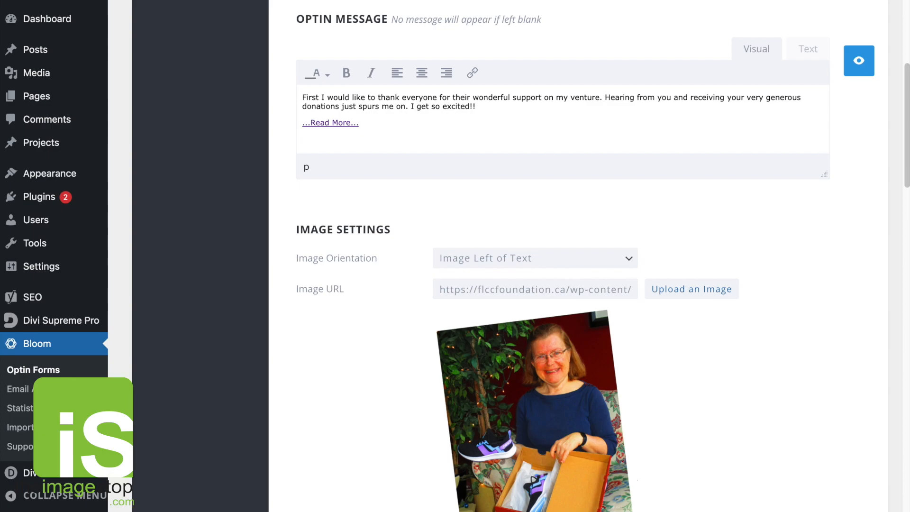
pyautogui.press('super+Tab')
pyautogui.scroll(-6, 570, 168)
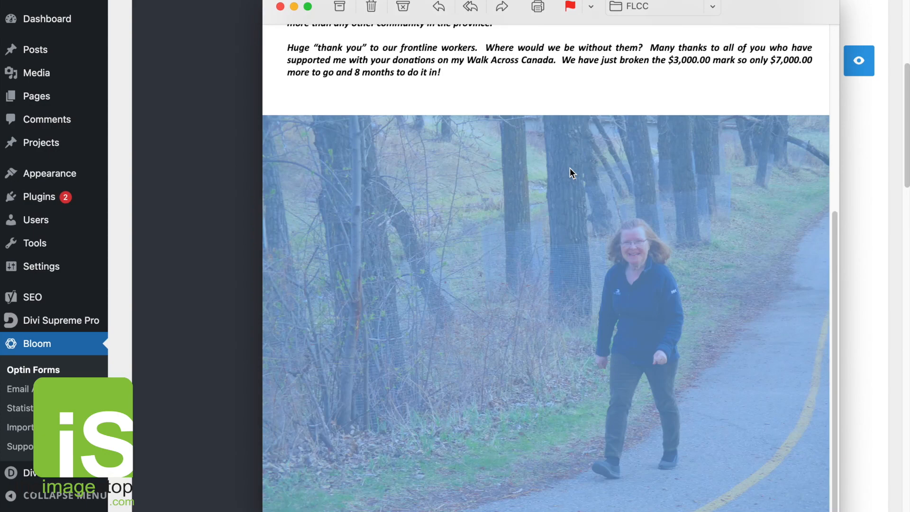
pyautogui.scroll(5, 604, 166)
pyautogui.scroll(-3, 604, 167)
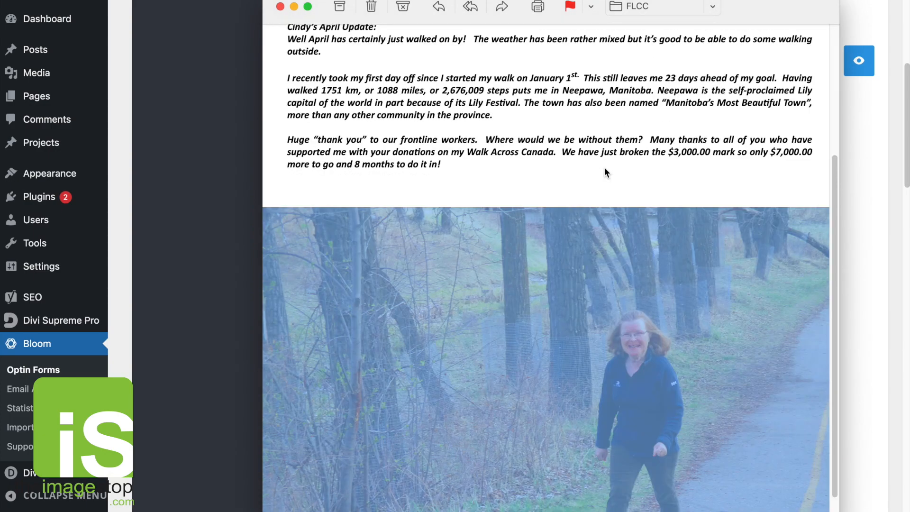
pyautogui.scroll(1, 604, 167)
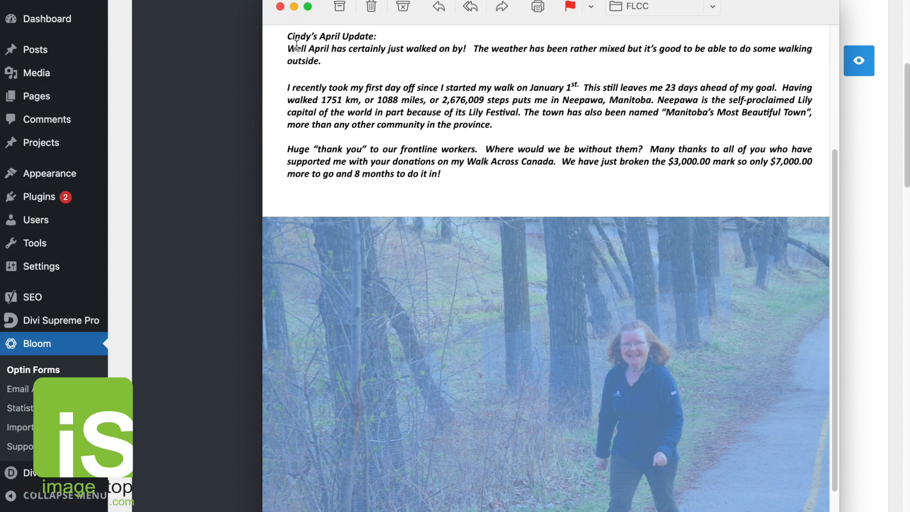
pyautogui.moveTo(285, 36); pyautogui.dragTo(379, 39)
pyautogui.hotkey('ctrl', 'c')
pyautogui.moveTo(335, 15); pyautogui.dragTo(908, 509)
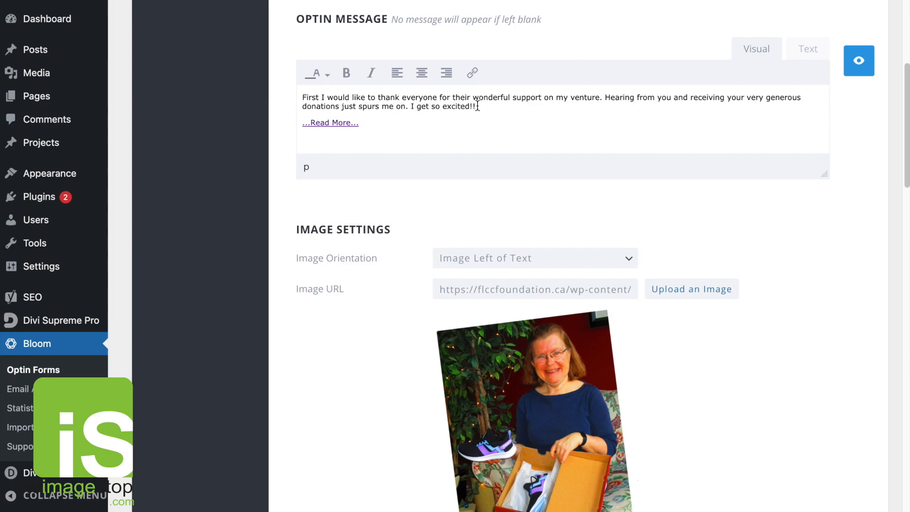
# Step: Replace the optin message text above the Read More link with the copied heading, ending it "April Update is available!"
pyautogui.moveTo(477, 106); pyautogui.dragTo(300, 97)
pyautogui.hotkey('ctrl', 'v')
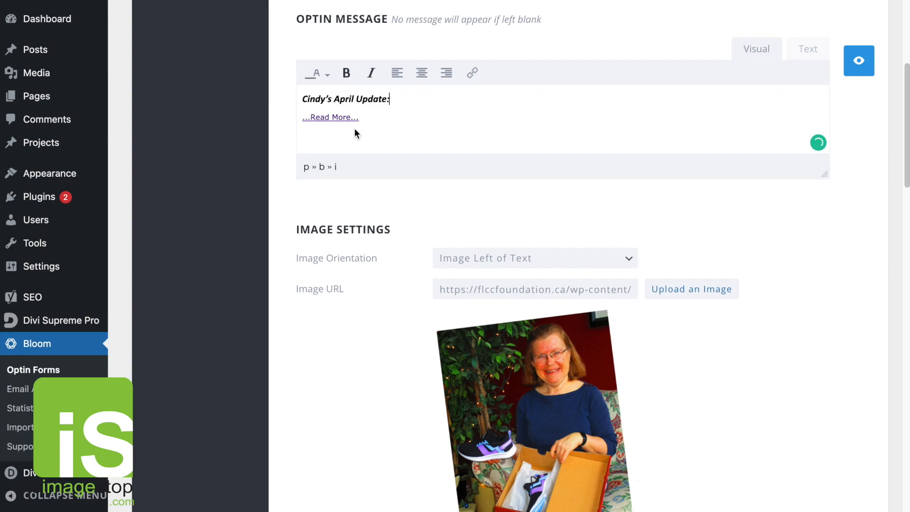
pyautogui.click(387, 99)
pyautogui.write('is a')
pyautogui.write('vailable!')
pyautogui.write('a')
pyautogui.moveTo(443, 99); pyautogui.dragTo(439, 101)
pyautogui.press('BackSpace')
# Step: Open the optin image chooser from the image settings and show its file upload page
pyautogui.scroll(-2, 769, 271)
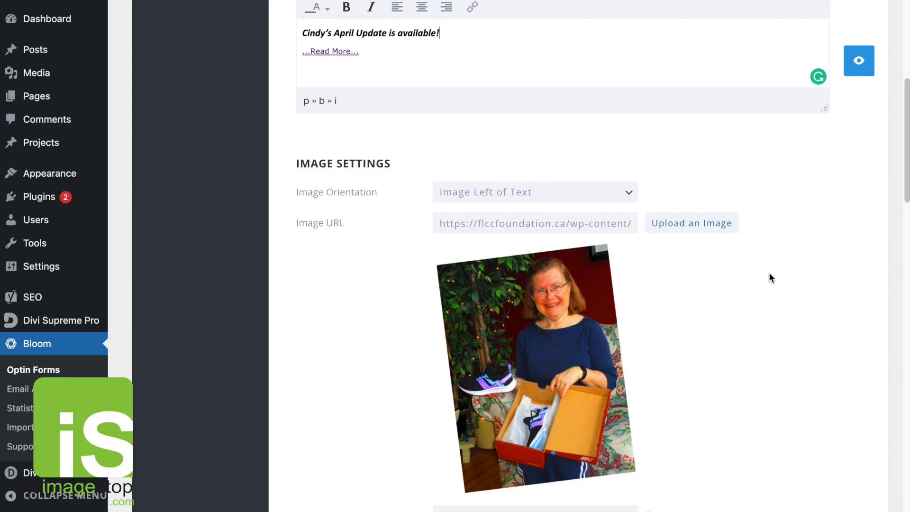
pyautogui.click(708, 227)
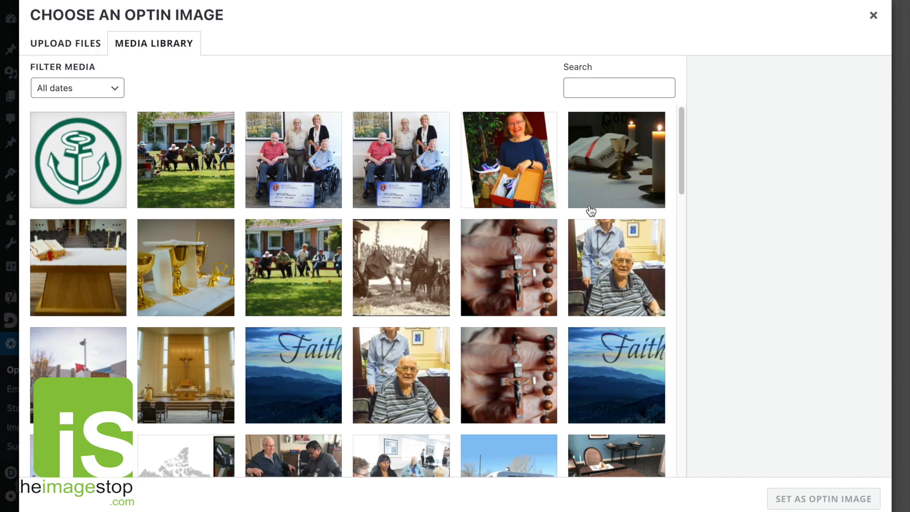
pyautogui.click(875, 18)
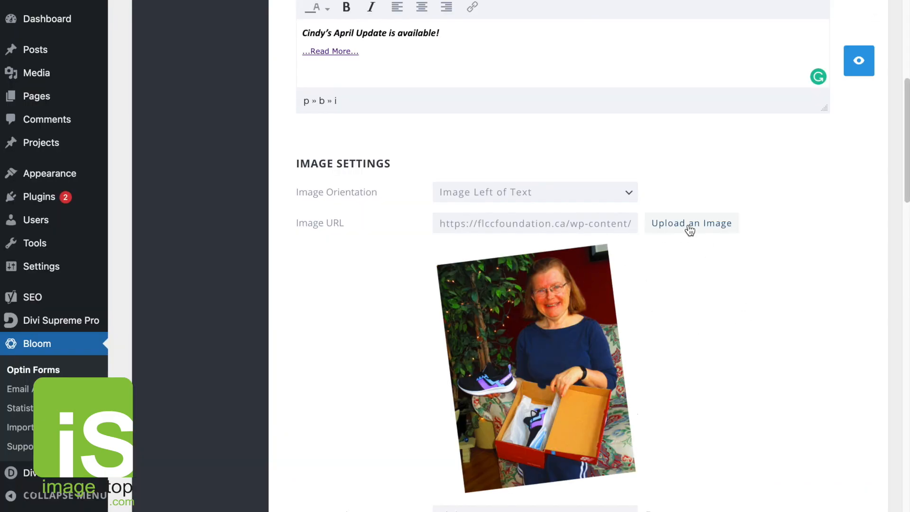
pyautogui.click(688, 226)
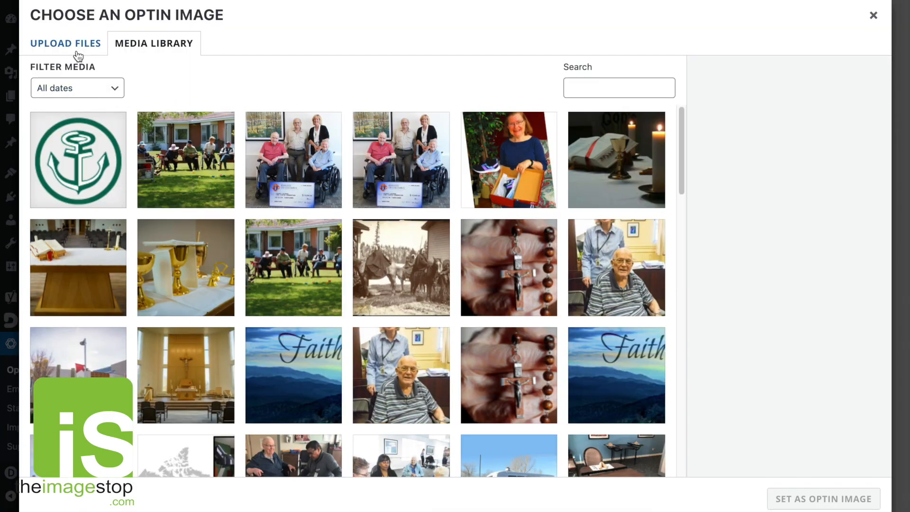
pyautogui.click(77, 54)
pyautogui.click(422, 263)
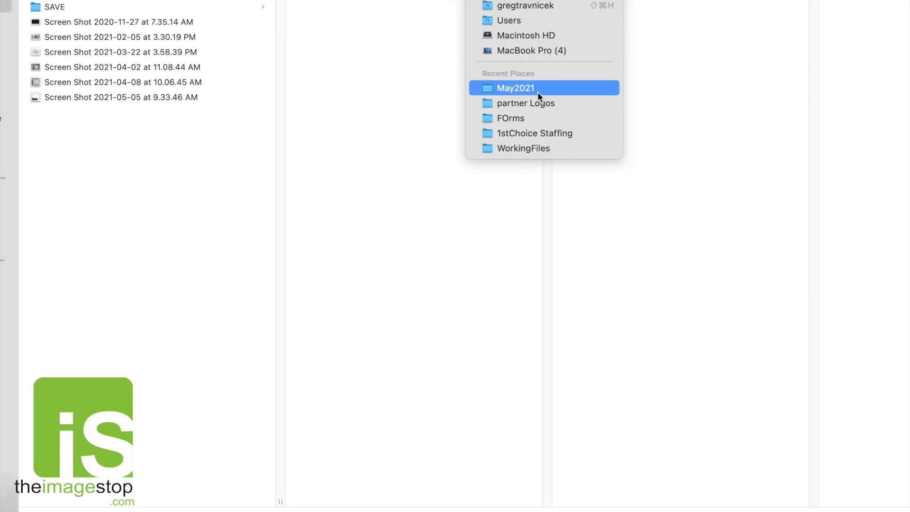
pyautogui.click(537, 90)
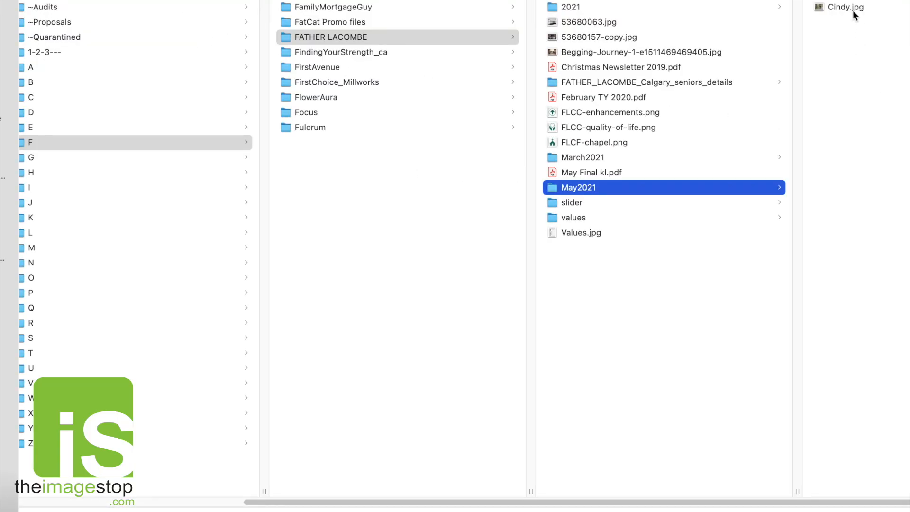
pyautogui.click(852, 10)
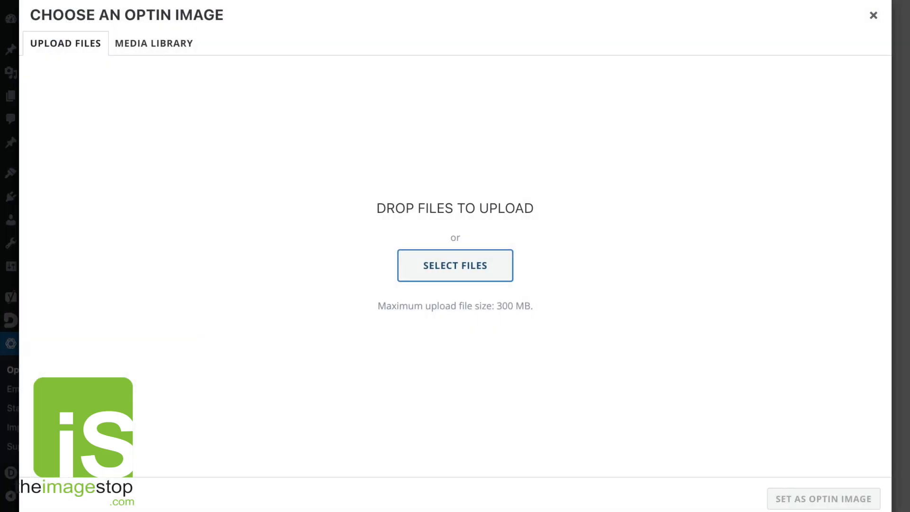
# Step: Switch to Photoshop and open the walking photo from the May2021 folder
pyautogui.click(11, 237)
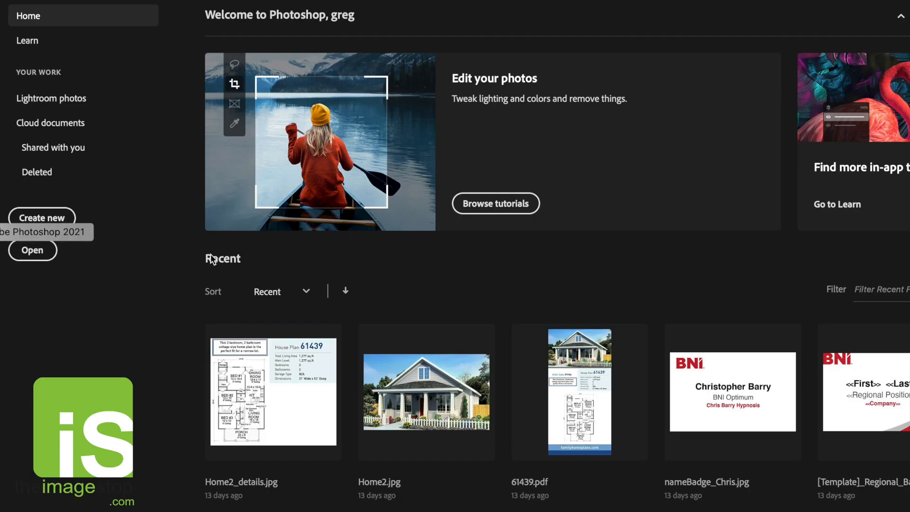
pyautogui.press('super+o')
pyautogui.click(540, 9)
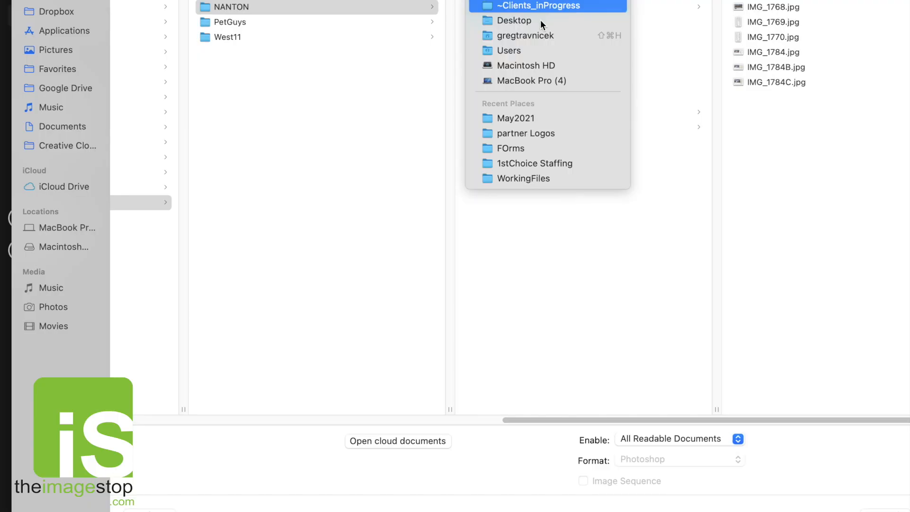
pyautogui.click(537, 113)
pyautogui.doubleClick(753, 2)
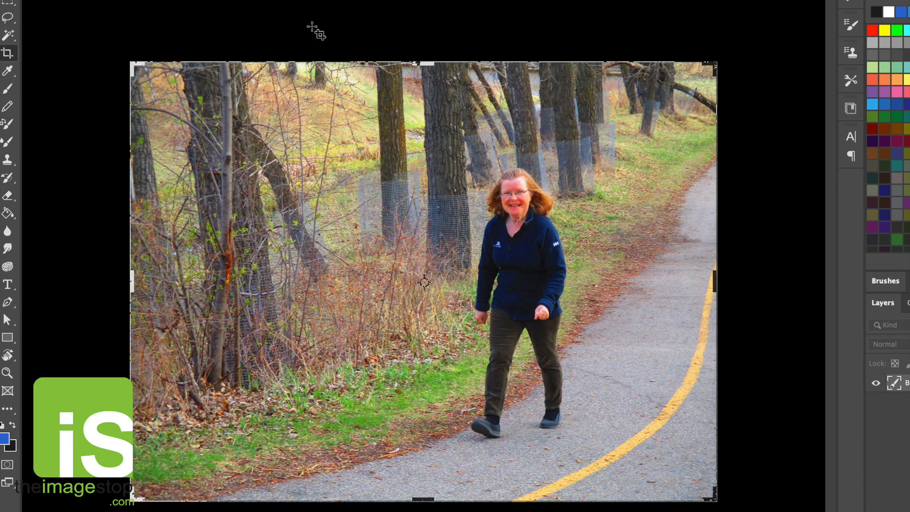
# Step: Resize the photo to a resolution of 96 pixels/inch and a width of 800 pixels
pyautogui.click(7, 17)
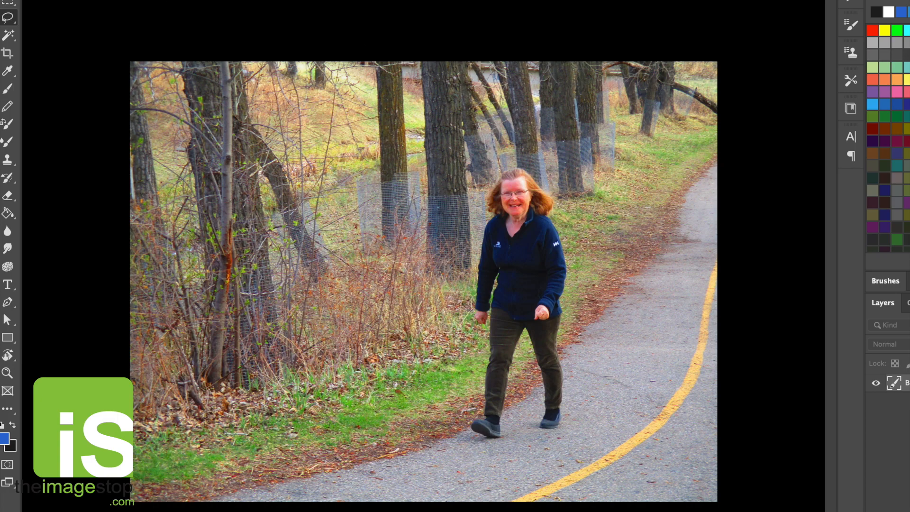
pyautogui.click(82, 0)
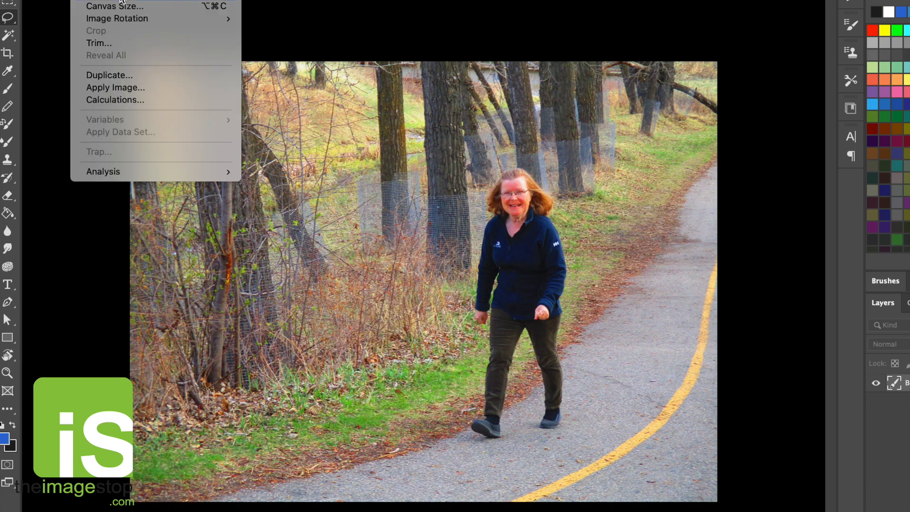
pyautogui.click(132, 0)
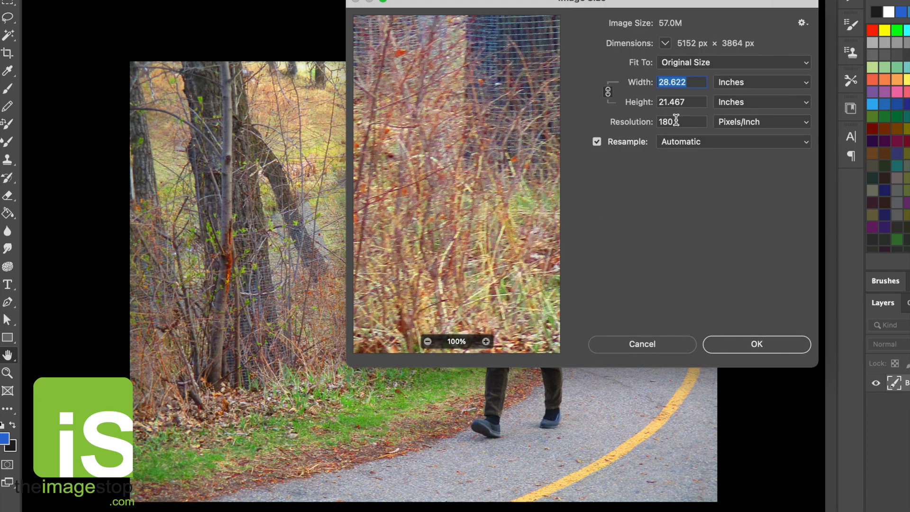
pyautogui.doubleClick(668, 122)
pyautogui.write('96')
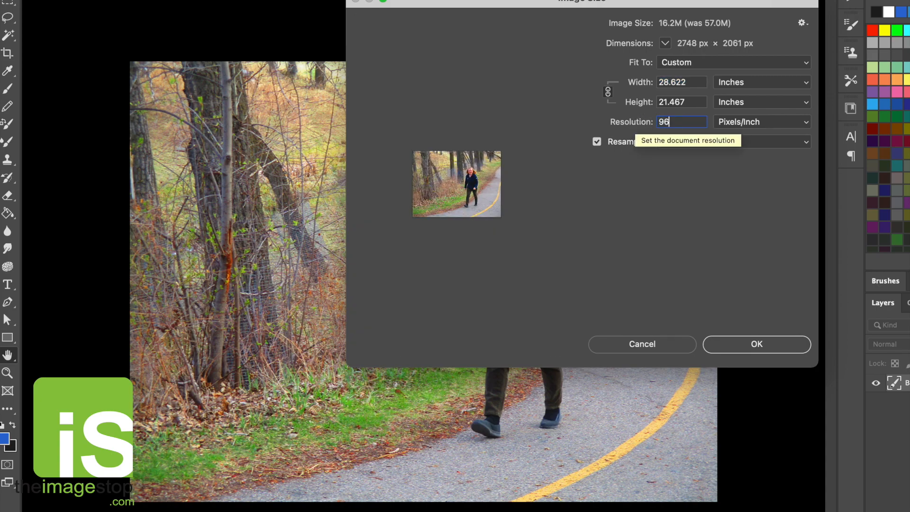
pyautogui.click(730, 84)
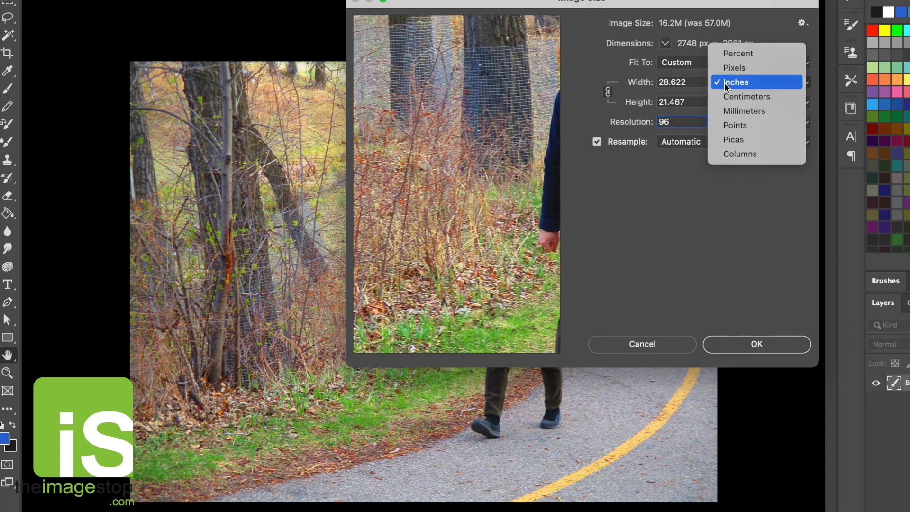
pyautogui.click(734, 70)
pyautogui.moveTo(682, 83); pyautogui.dragTo(638, 86)
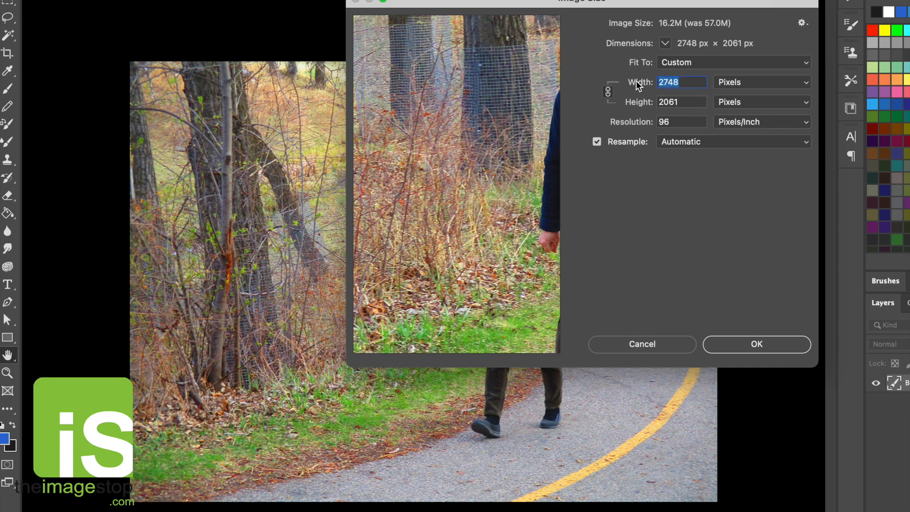
pyautogui.write('800')
pyautogui.click(735, 347)
pyautogui.press('l')
pyautogui.moveTo(381, 268); pyautogui.dragTo(460, 265)
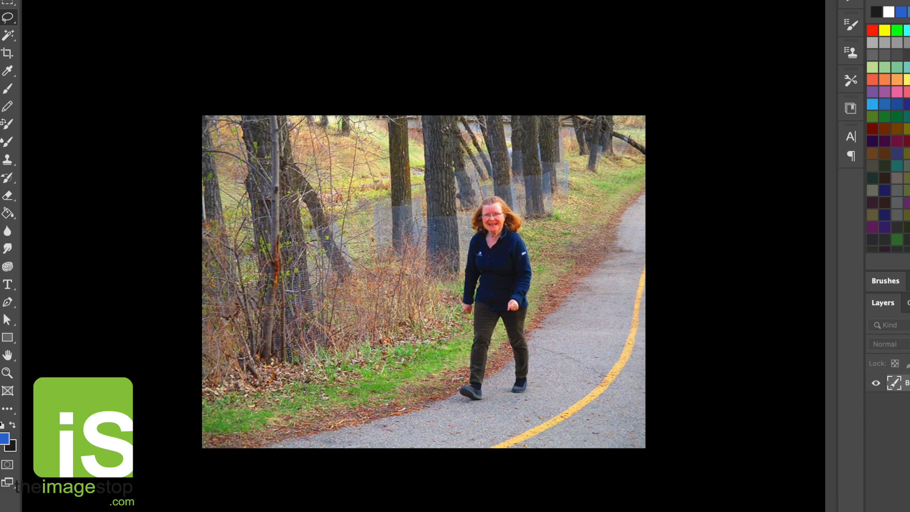
pyautogui.click(84, 0)
pyautogui.moveTo(51, 0)
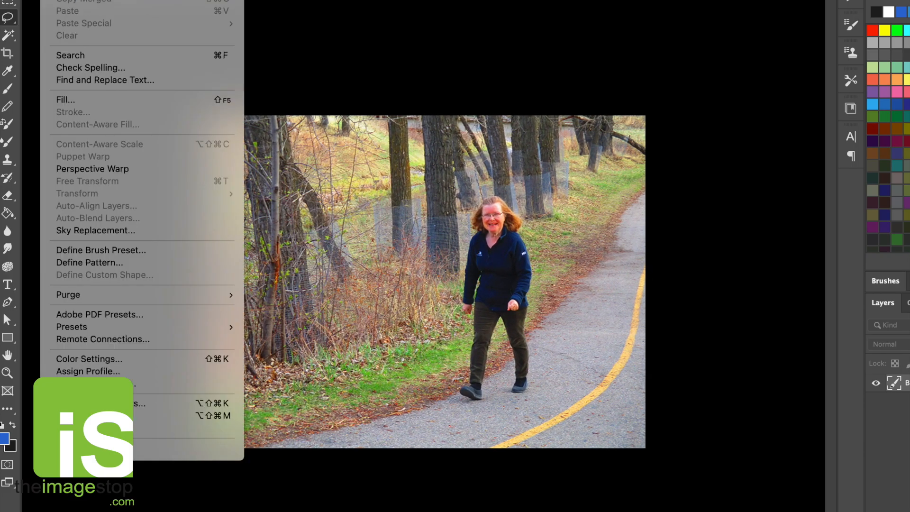
pyautogui.press('Escape')
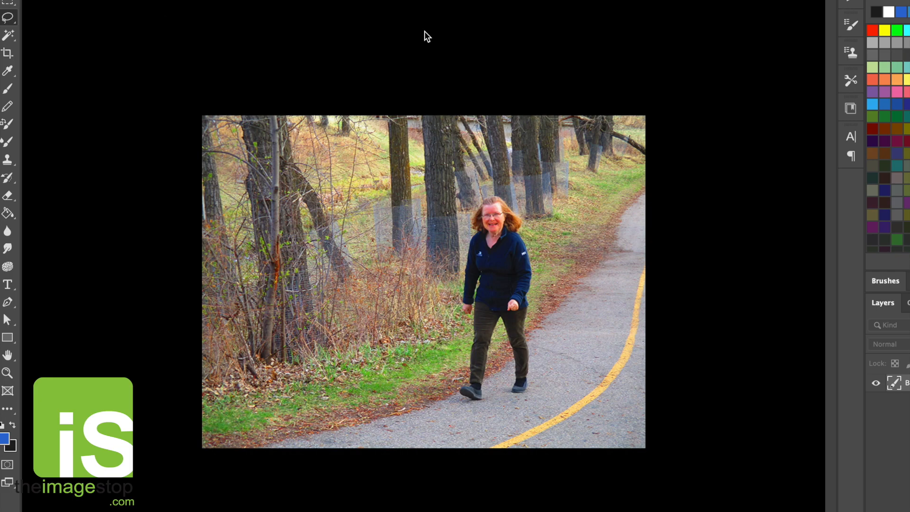
# Step: Save the resized photo as a JPEG in the May2021 folder with Maximum quality 12 and the Baseline ("Standard") format
pyautogui.press('shift+super+s')
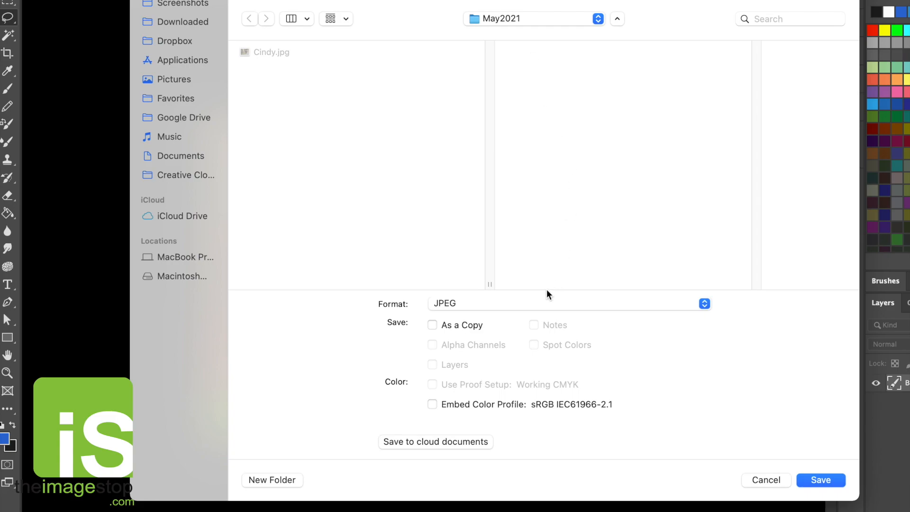
pyautogui.click(836, 480)
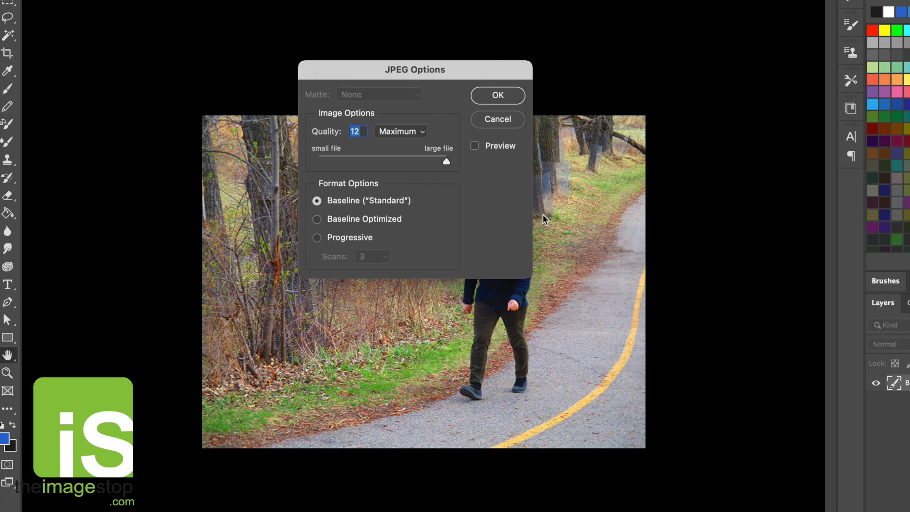
pyautogui.click(498, 96)
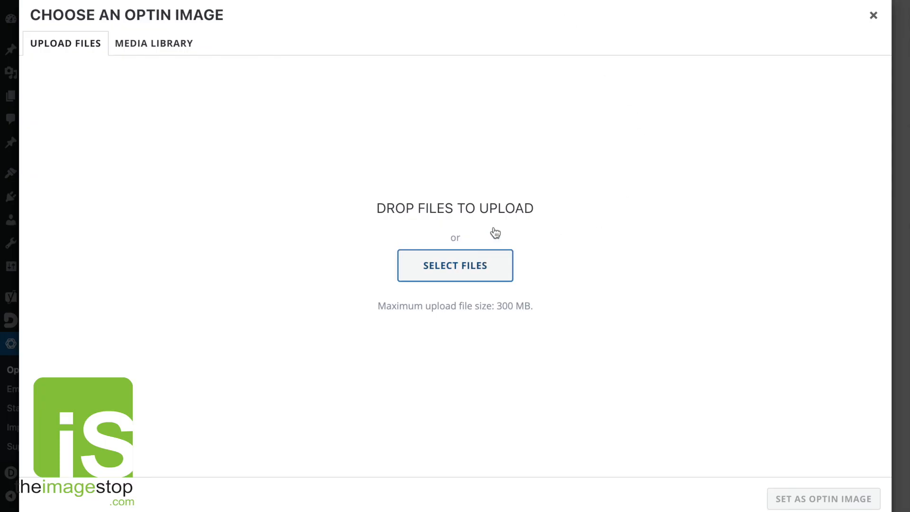
# Step: Upload the resized walking photo from the May2021 folder and set it as the optin image
pyautogui.click(492, 251)
pyautogui.click(464, 3)
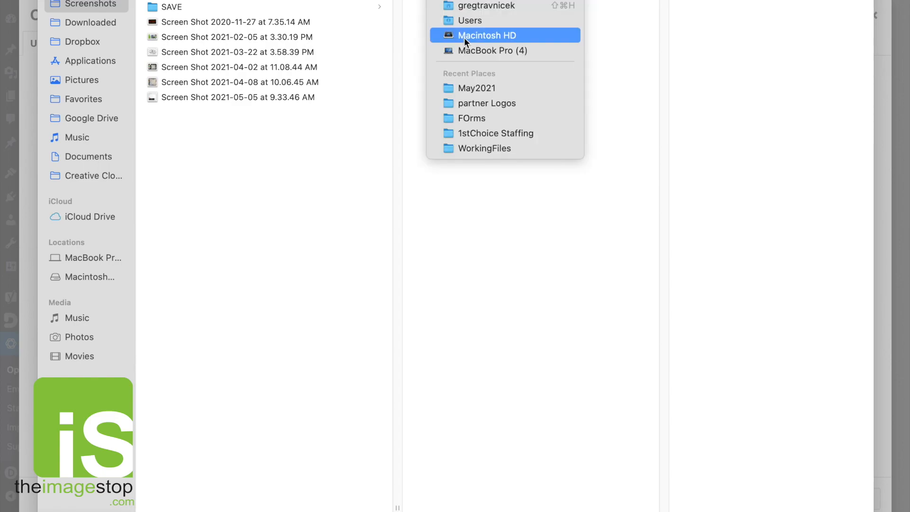
pyautogui.click(465, 88)
pyautogui.click(659, 12)
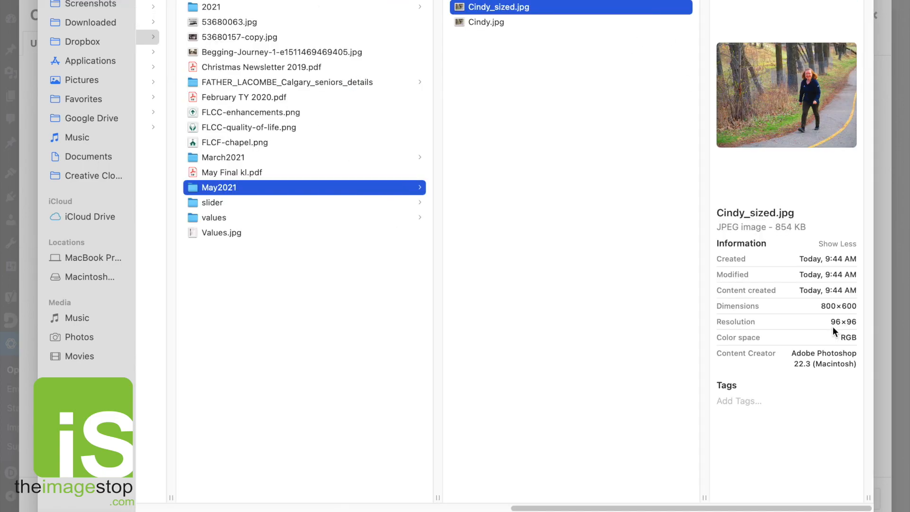
pyautogui.moveTo(778, 229); pyautogui.dragTo(806, 227)
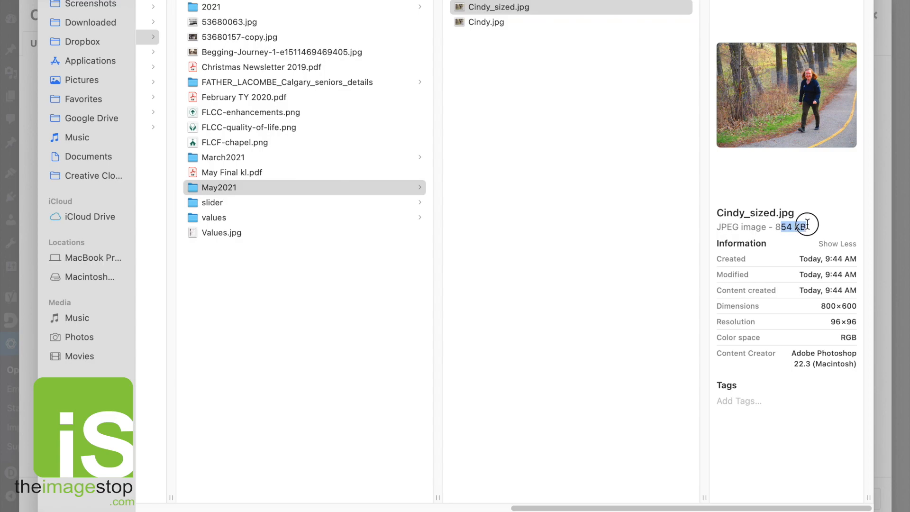
pyautogui.click(827, 259)
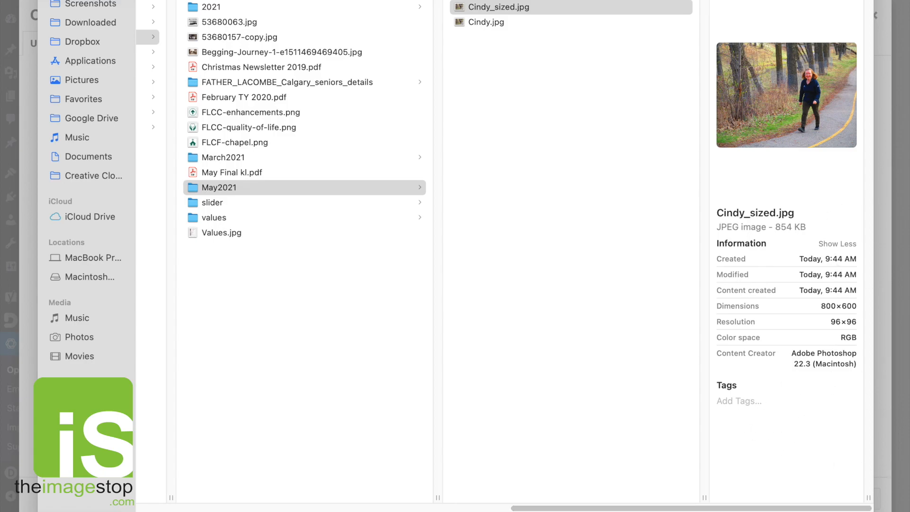
pyautogui.press('Return')
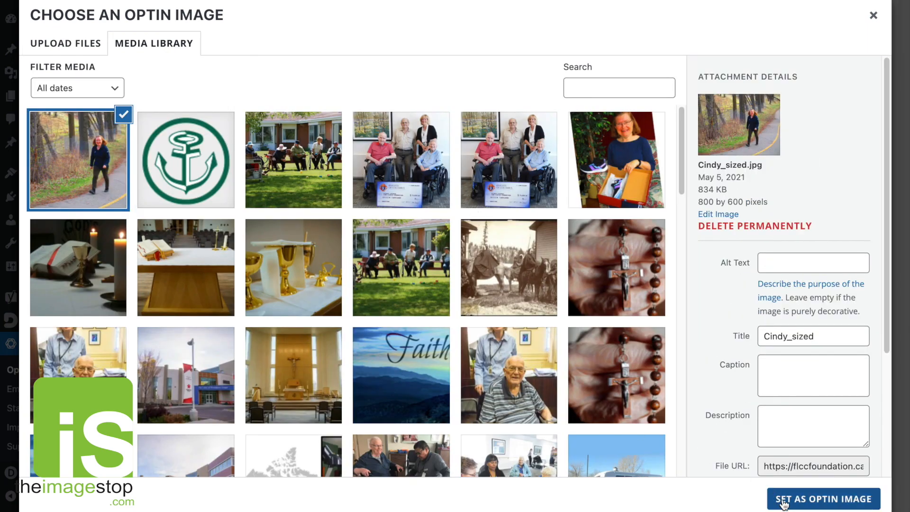
pyautogui.click(782, 501)
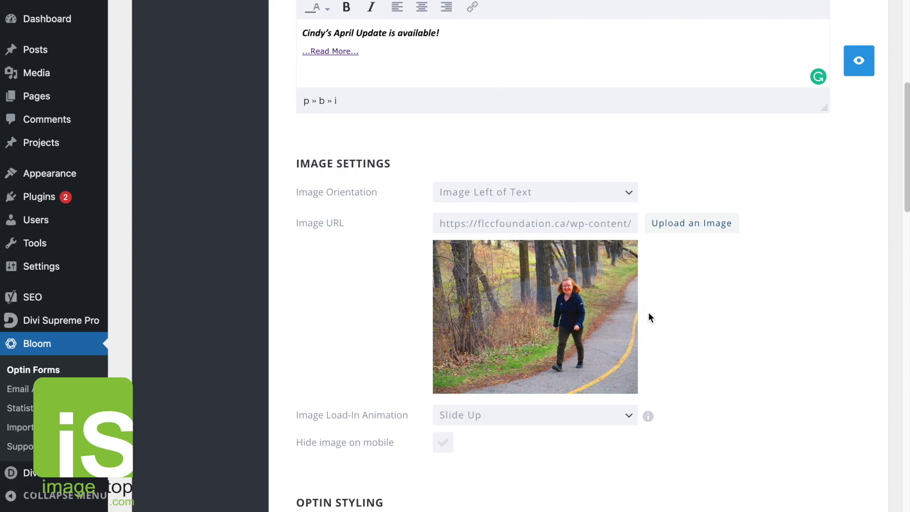
# Step: Review the optin's image, styling, form setup and footer text settings and return to the list of optins
pyautogui.scroll(-3, 648, 318)
pyautogui.scroll(4, 690, 274)
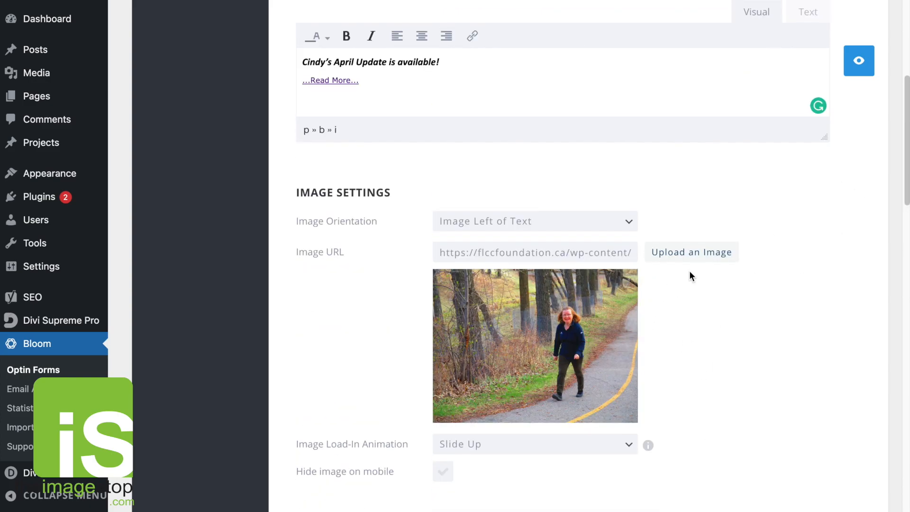
pyautogui.scroll(-15, 690, 276)
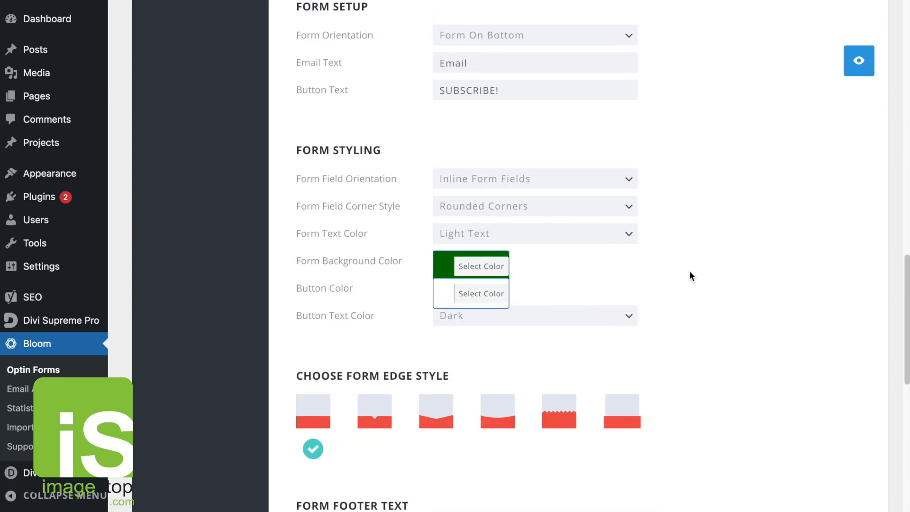
pyautogui.scroll(-12, 689, 276)
pyautogui.scroll(5, 689, 271)
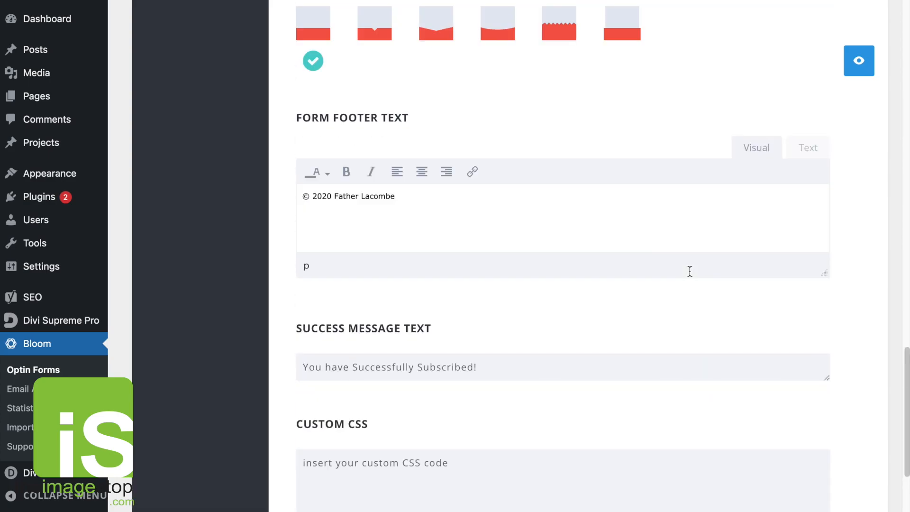
pyautogui.scroll(15, 689, 271)
pyautogui.scroll(-4, 689, 272)
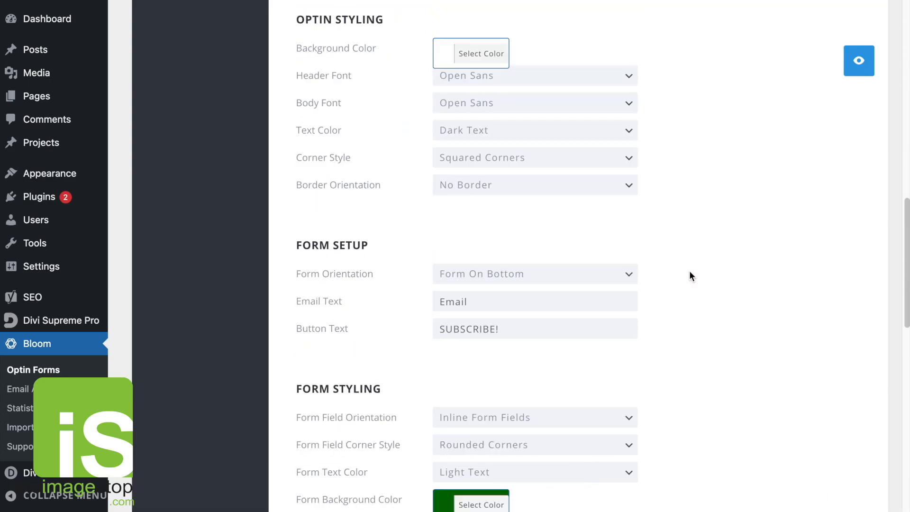
pyautogui.scroll(-15, 690, 275)
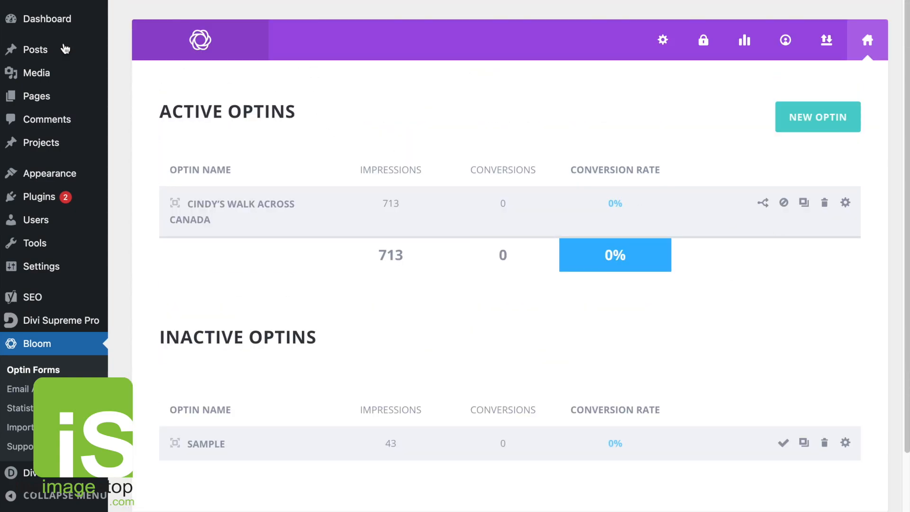
# Step: Open the website's Equipment campaign page and look over its Walk Across Canada section and the message below it
pyautogui.rightClick(53, 11)
pyautogui.click(61, 14)
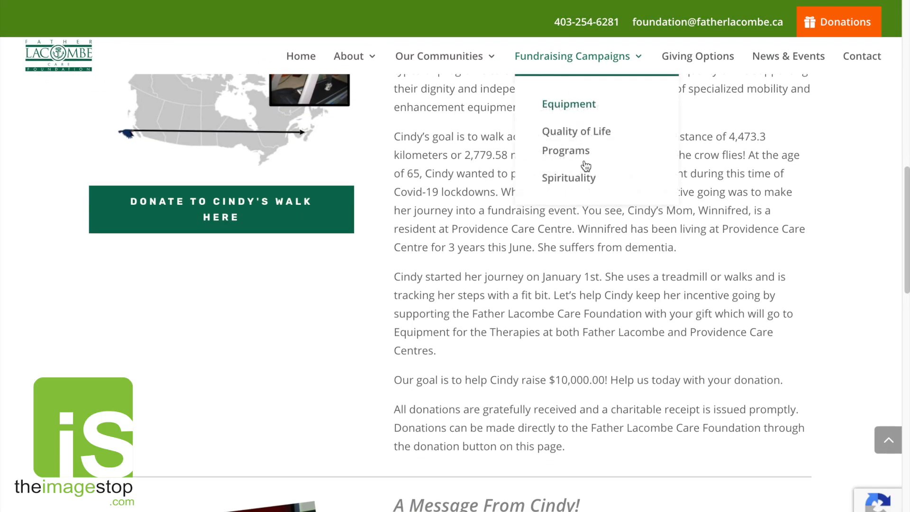
pyautogui.scroll(-3, 634, 321)
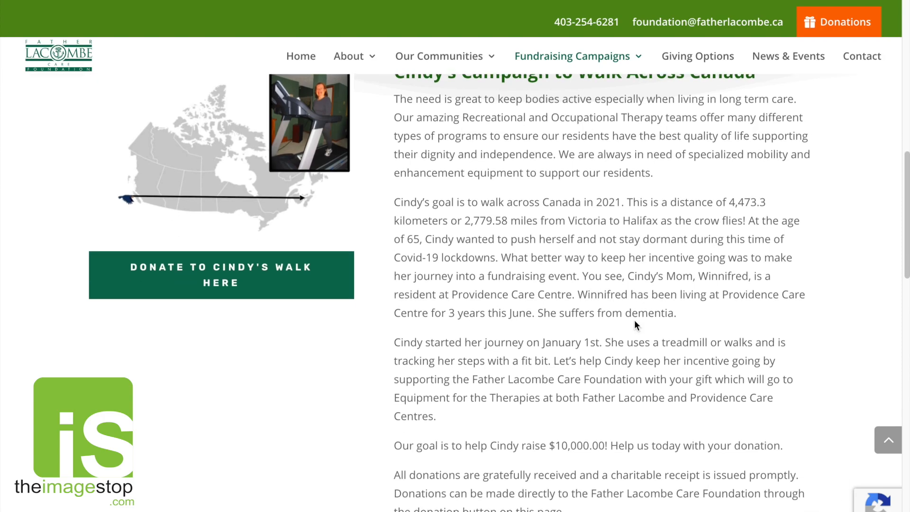
pyautogui.scroll(-7, 634, 319)
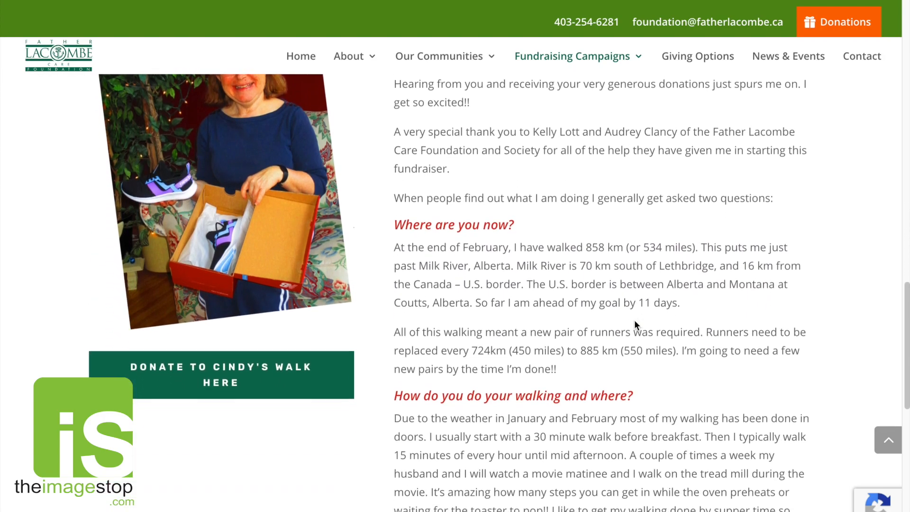
pyautogui.scroll(8, 635, 319)
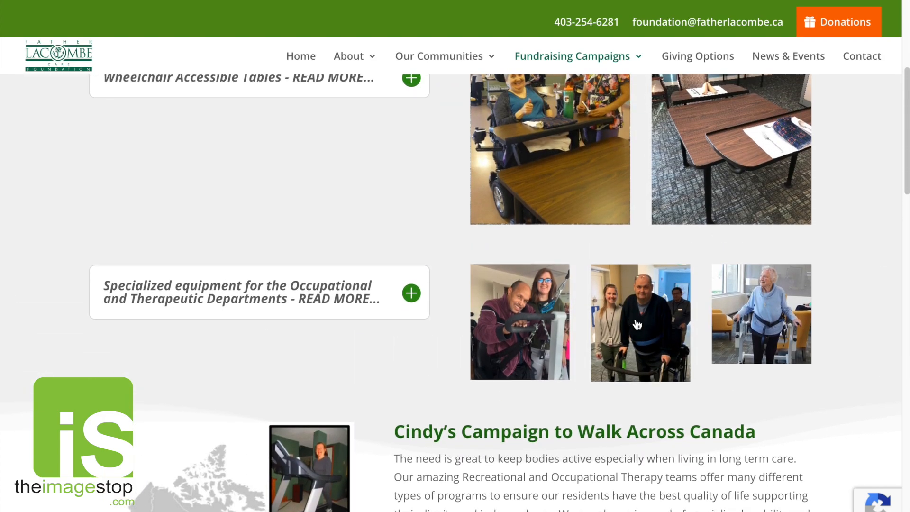
pyautogui.scroll(-3, 635, 320)
pyautogui.scroll(-3, 635, 319)
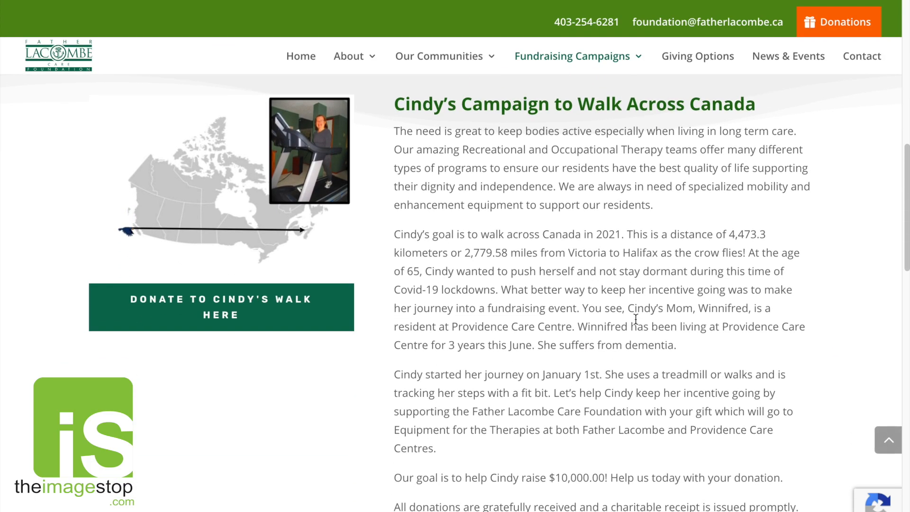
pyautogui.scroll(-1, 421, 386)
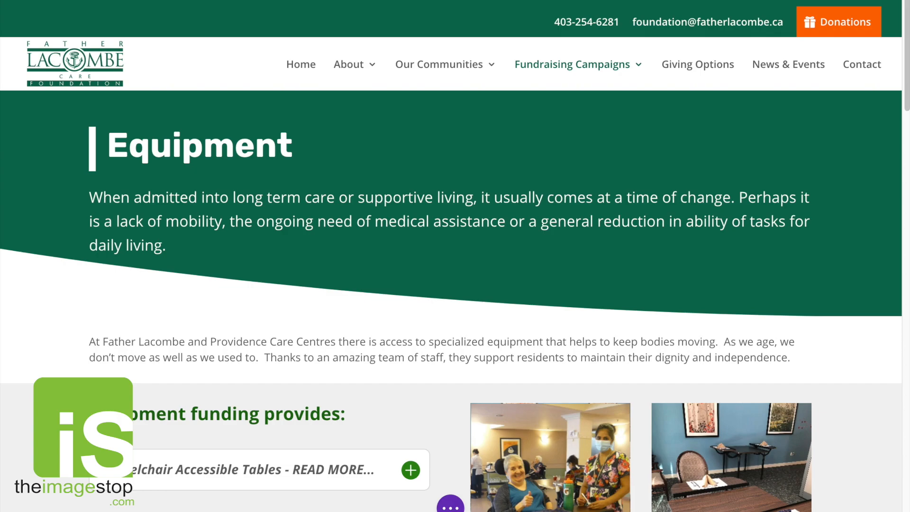
# Step: Insert a Toggle module below the donate button in the Walk Across Canada section of the Equipment page
pyautogui.scroll(-6, 489, 234)
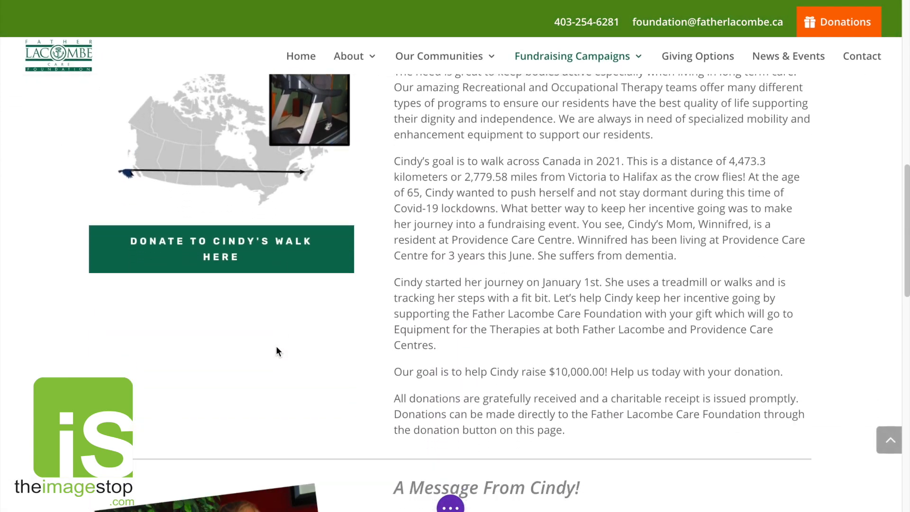
pyautogui.scroll(-1, 276, 345)
pyautogui.scroll(1, 292, 253)
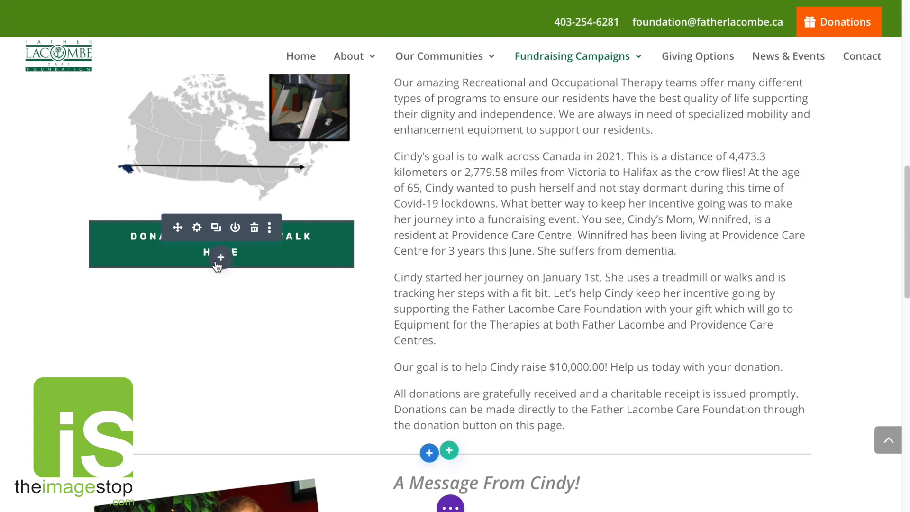
pyautogui.click(221, 256)
pyautogui.scroll(-3, 265, 374)
pyautogui.scroll(-4, 248, 377)
pyautogui.scroll(-5, 249, 380)
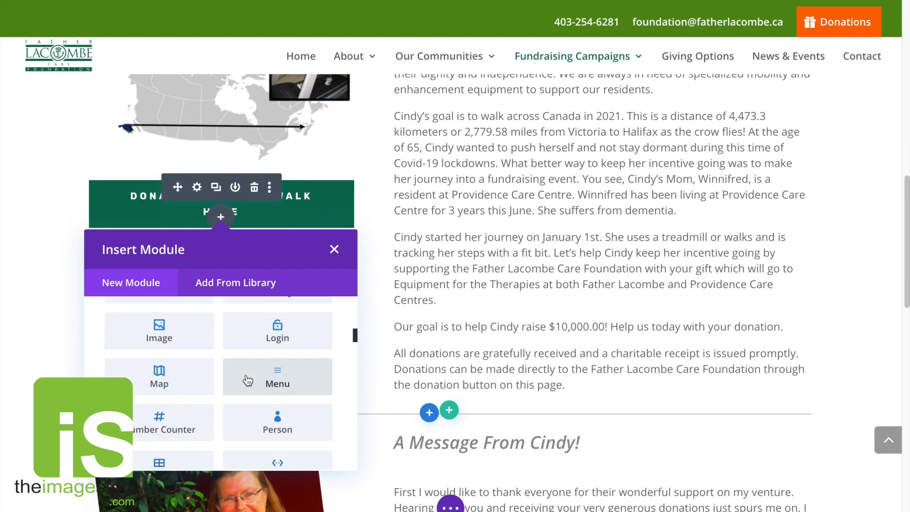
pyautogui.scroll(-15, 247, 381)
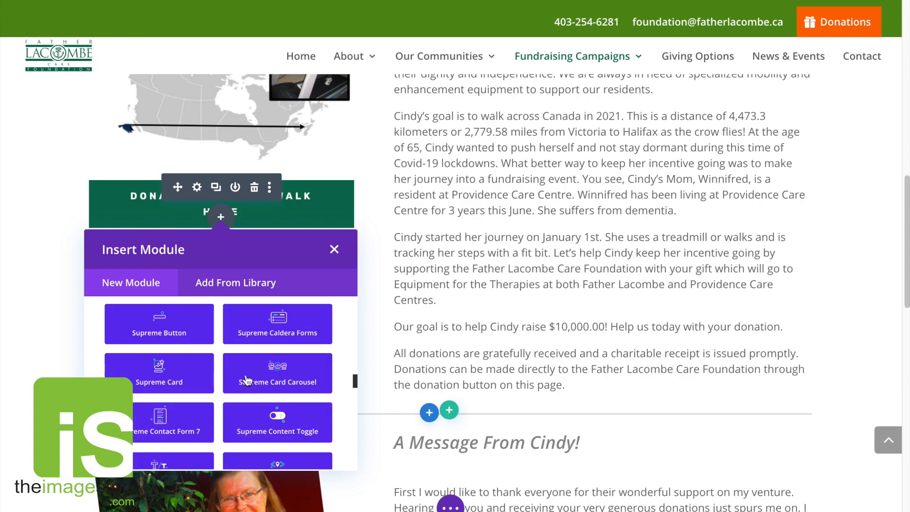
pyautogui.scroll(-1, 248, 380)
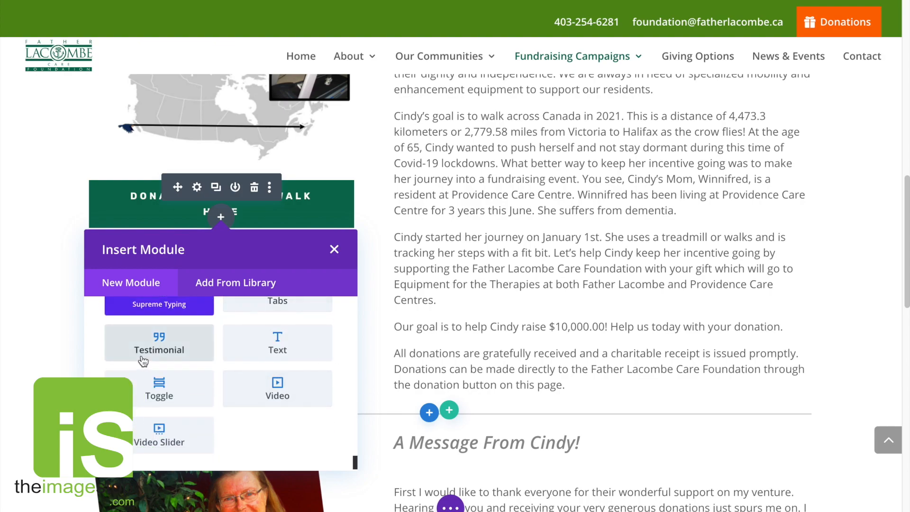
pyautogui.click(193, 404)
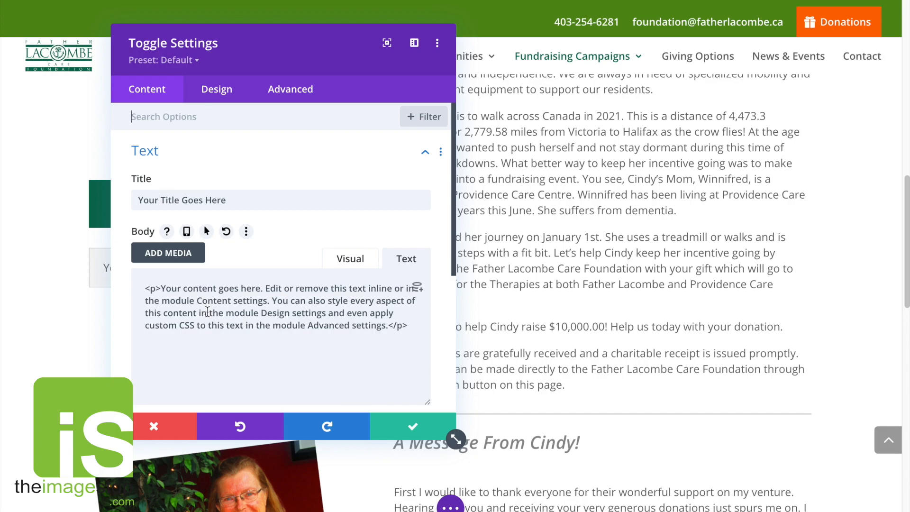
# Step: Replace the placeholder body of the toggle with the copied April update message in the visual editor
pyautogui.click(372, 261)
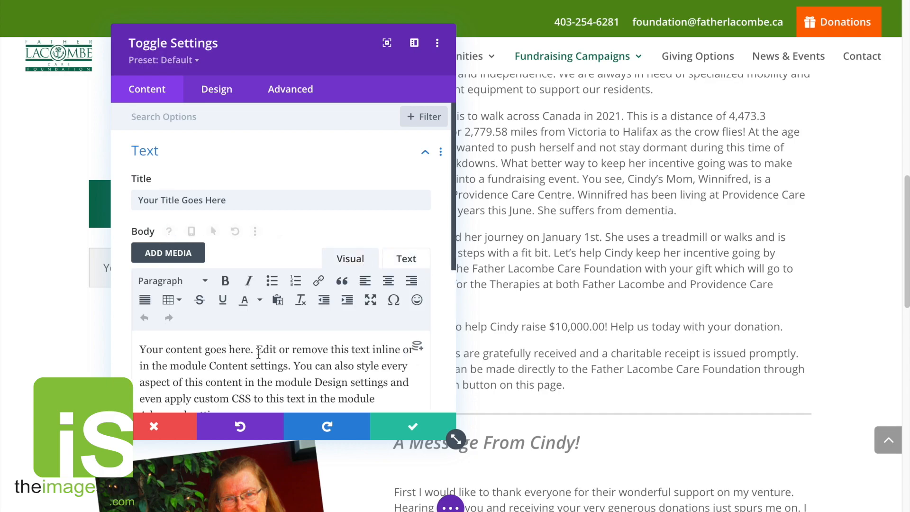
pyautogui.click(257, 351)
pyautogui.hotkey('ctrl', 'a')
pyautogui.press('BackSpace')
pyautogui.hotkey('ctrl', 'v')
# Step: Replace the toggle's placeholder title with the April update heading copied from the first line of its body
pyautogui.moveTo(272, 349); pyautogui.dragTo(137, 349)
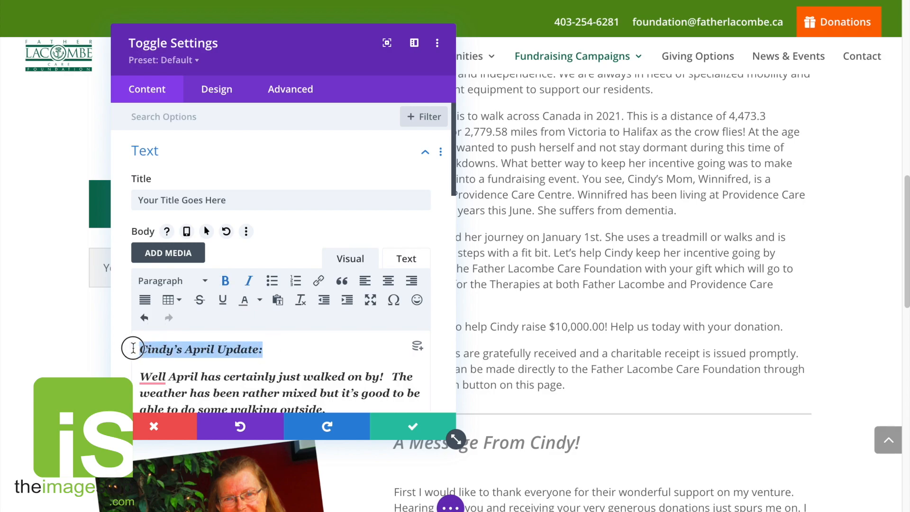
pyautogui.hotkey('ctrl', 'c')
pyautogui.tripleClick(192, 200)
pyautogui.hotkey('ctrl', 'v')
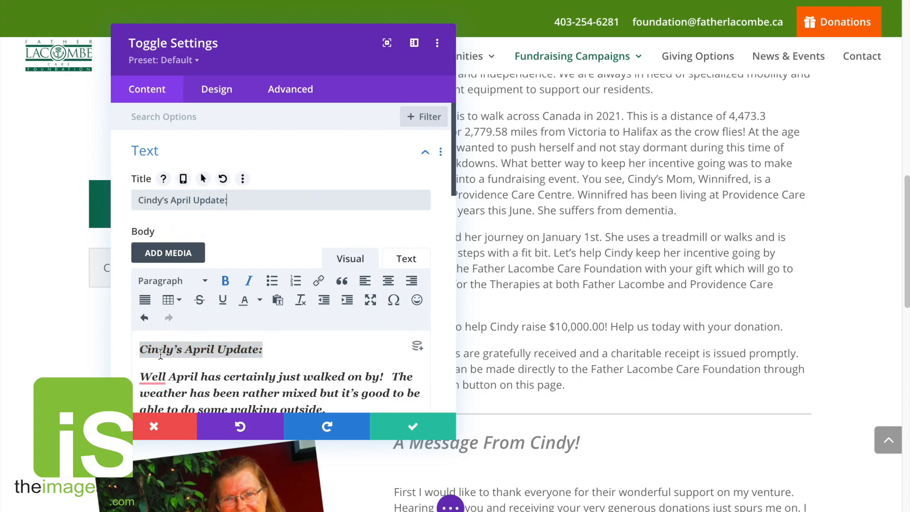
# Step: Delete the duplicate April update heading and the blank lines between the paragraphs of the toggle's body
pyautogui.click(146, 378)
pyautogui.moveTo(141, 375); pyautogui.dragTo(136, 338)
pyautogui.press('BackSpace')
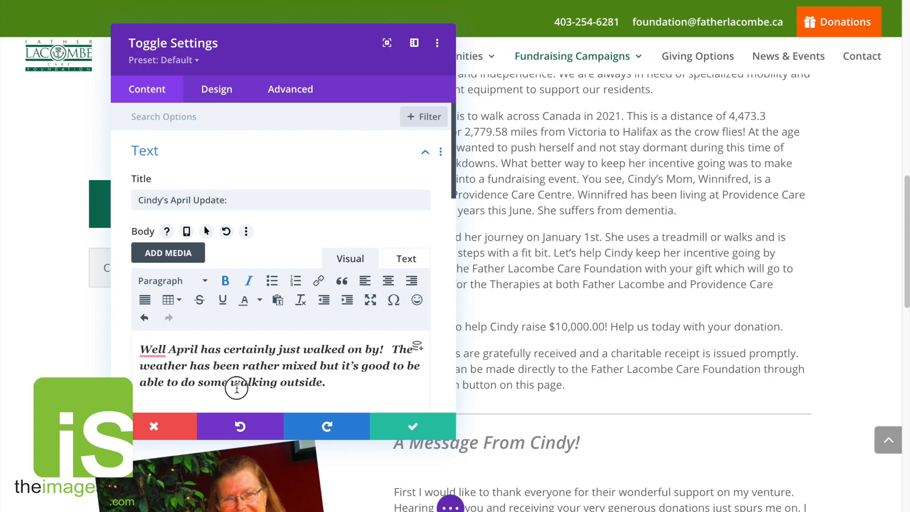
pyautogui.scroll(-1, 302, 386)
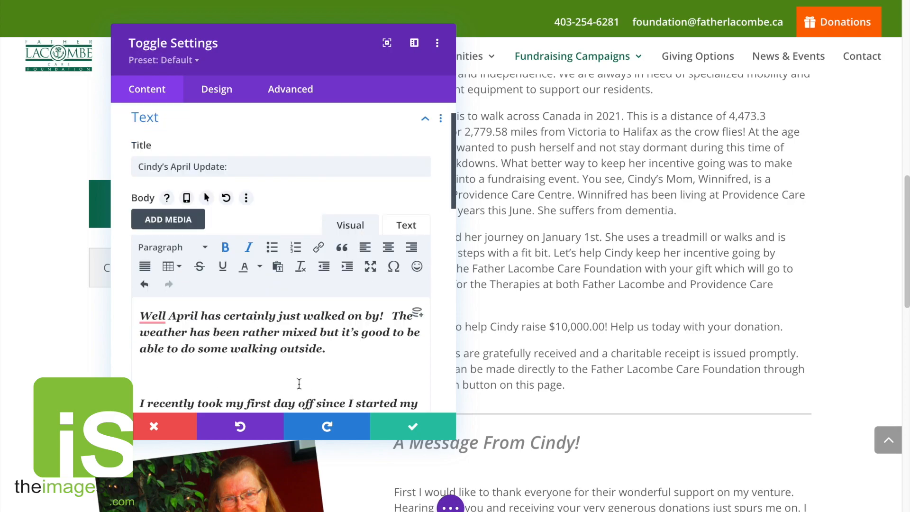
pyautogui.press('BackSpace')
pyautogui.scroll(-4, 317, 359)
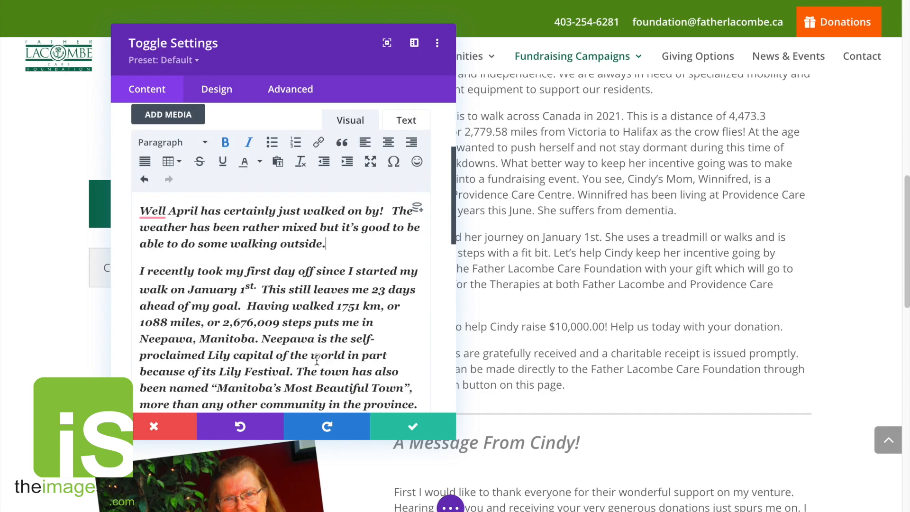
pyautogui.scroll(-1, 317, 358)
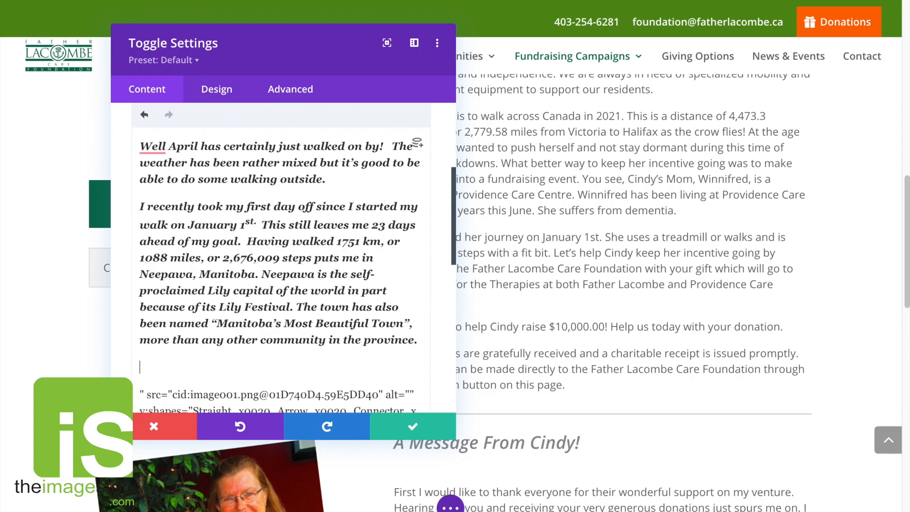
pyautogui.press('BackSpace')
pyautogui.scroll(-5, 292, 369)
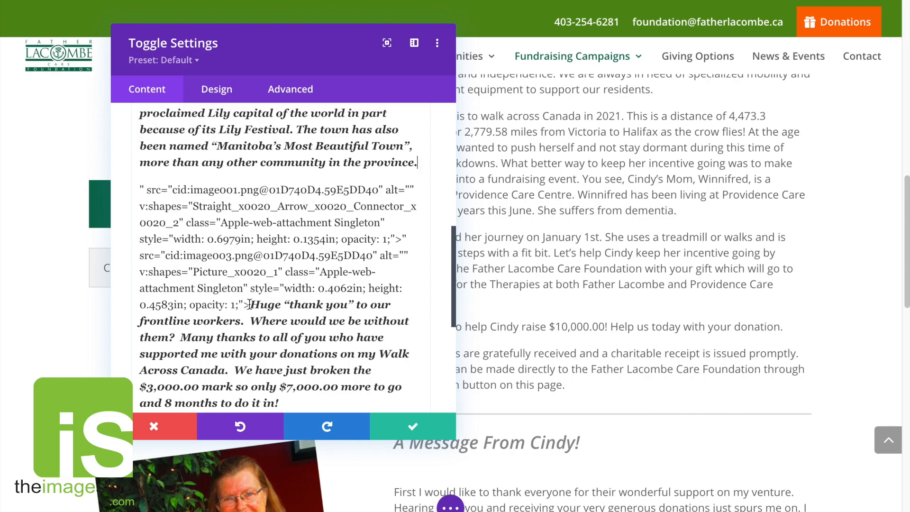
# Step: Inspect the stray image code in the toggle's body and clear the entire body in its HTML source view
pyautogui.moveTo(251, 305); pyautogui.dragTo(130, 204)
pyautogui.click(320, 262)
pyautogui.scroll(6, 303, 222)
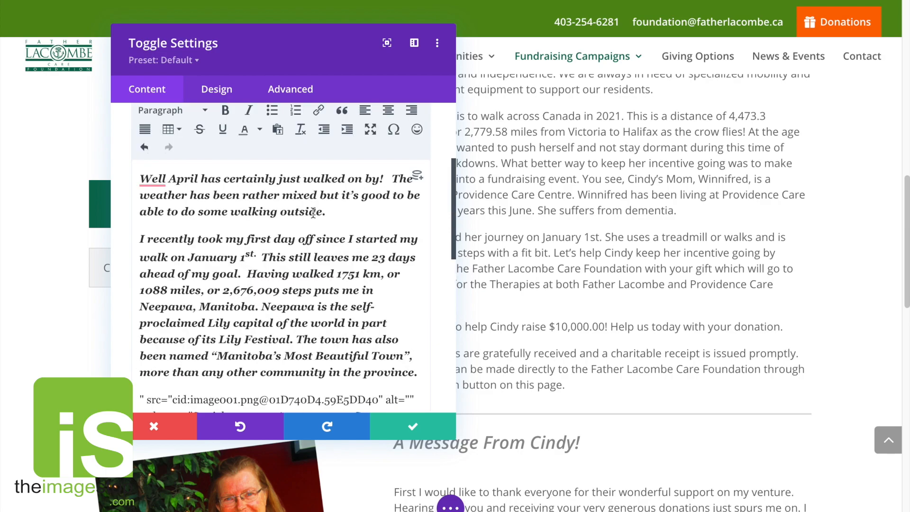
pyautogui.scroll(5, 303, 222)
pyautogui.click(406, 258)
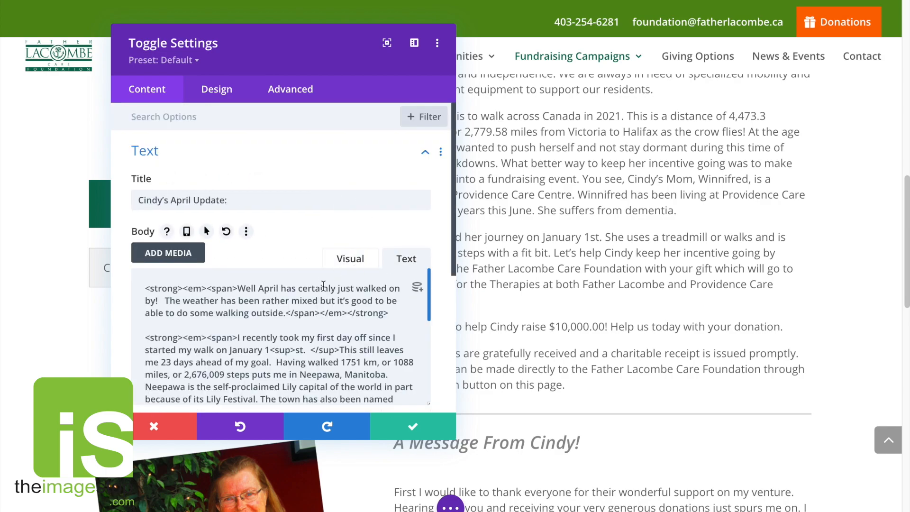
pyautogui.scroll(-6, 323, 285)
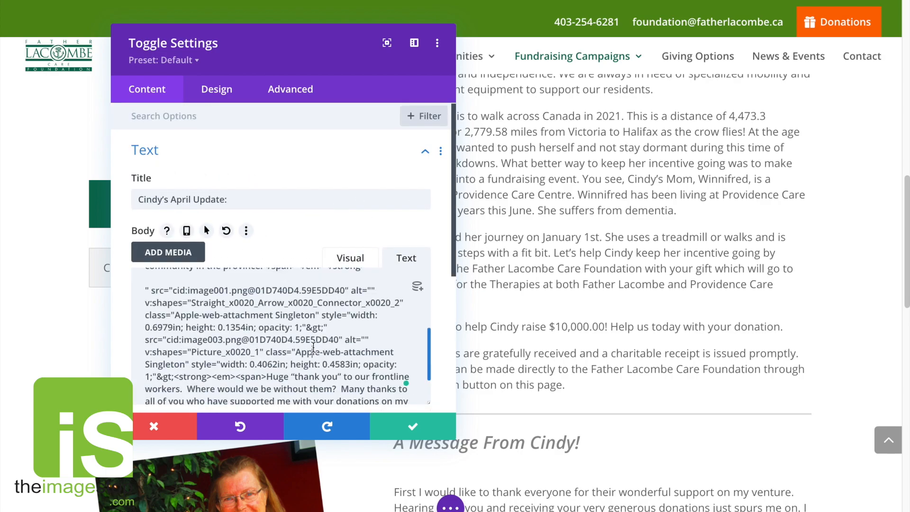
pyautogui.hotkey('ctrl', 'a')
pyautogui.press('Delete')
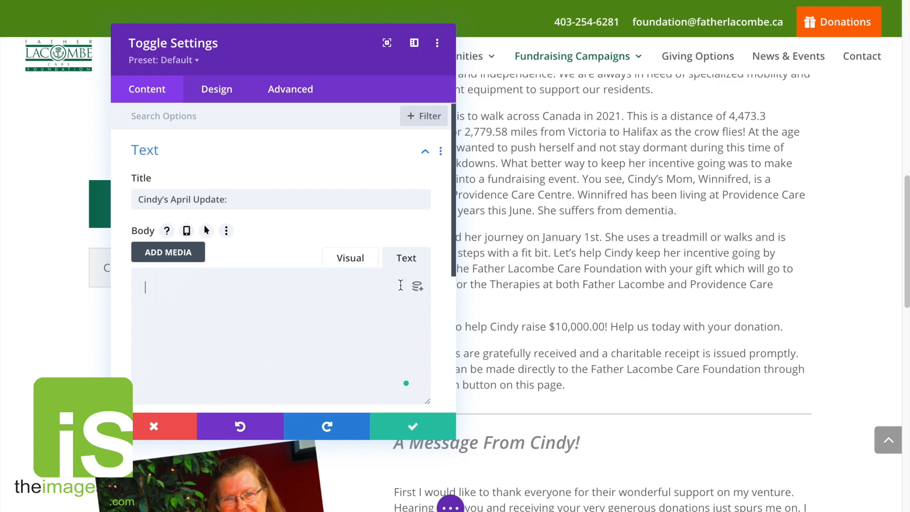
pyautogui.hotkey('ctrl', 'v')
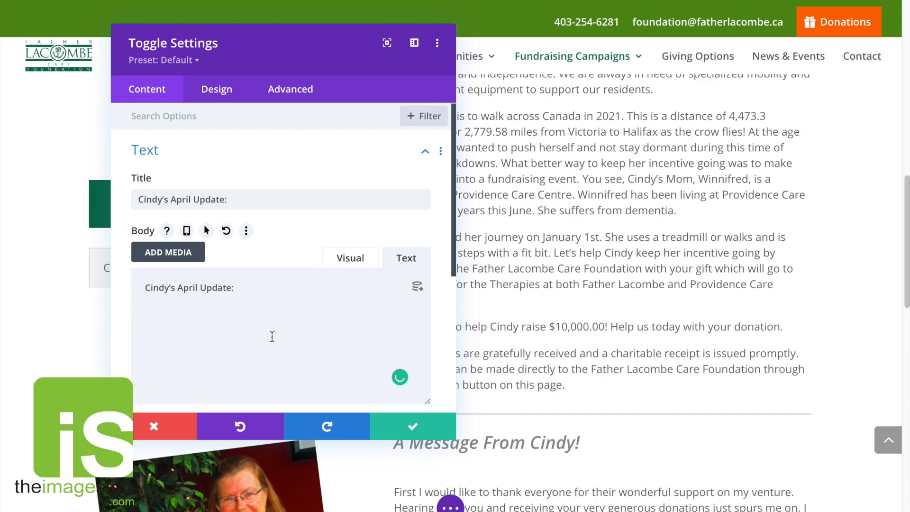
pyautogui.hotkey('ctrl', 'a')
pyautogui.press('Delete')
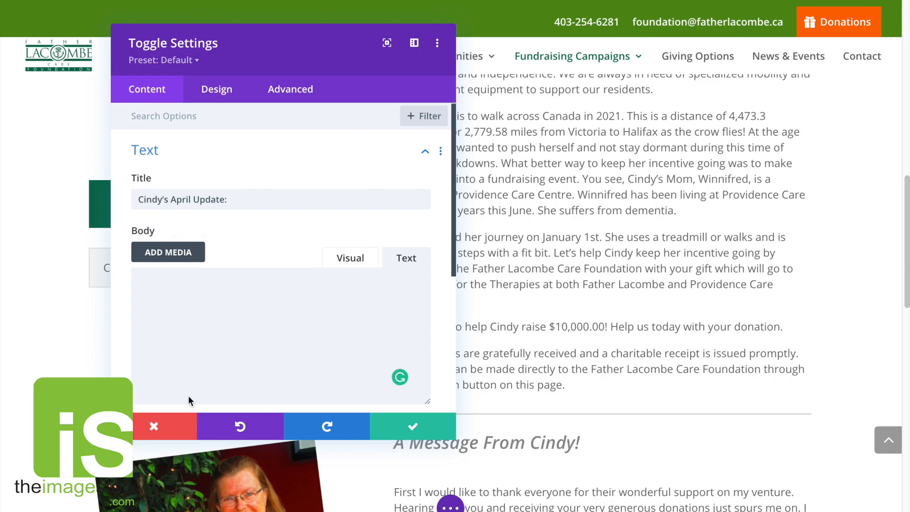
# Step: Paste the April update message into the toggle body's HTML source and remove the image001.png and image003.png tags
pyautogui.click(209, 326)
pyautogui.hotkey('ctrl', 'v')
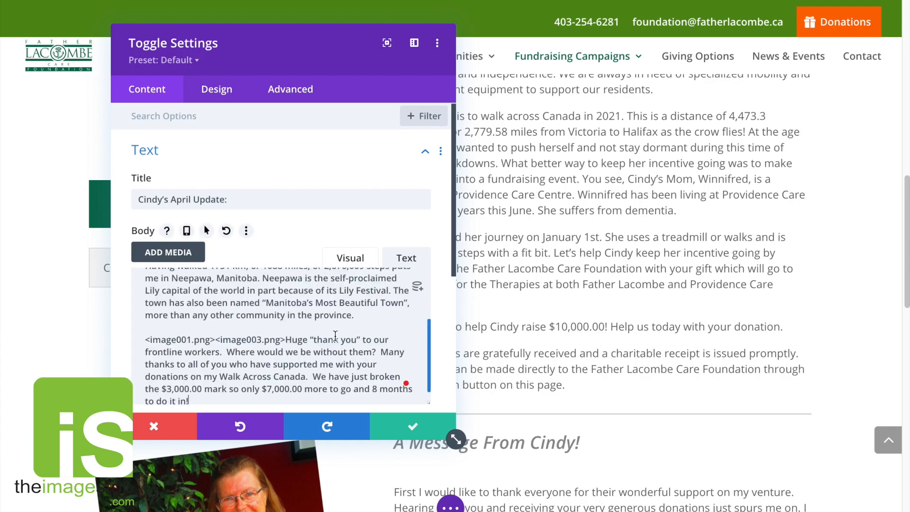
pyautogui.moveTo(286, 340); pyautogui.dragTo(136, 338)
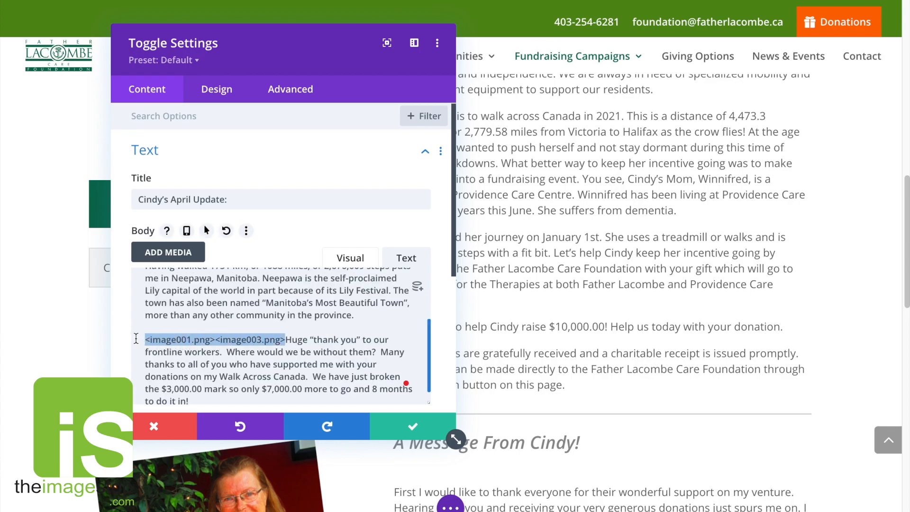
pyautogui.press('Delete')
pyautogui.hotkey('ctrl', 'z')
pyautogui.press('Delete')
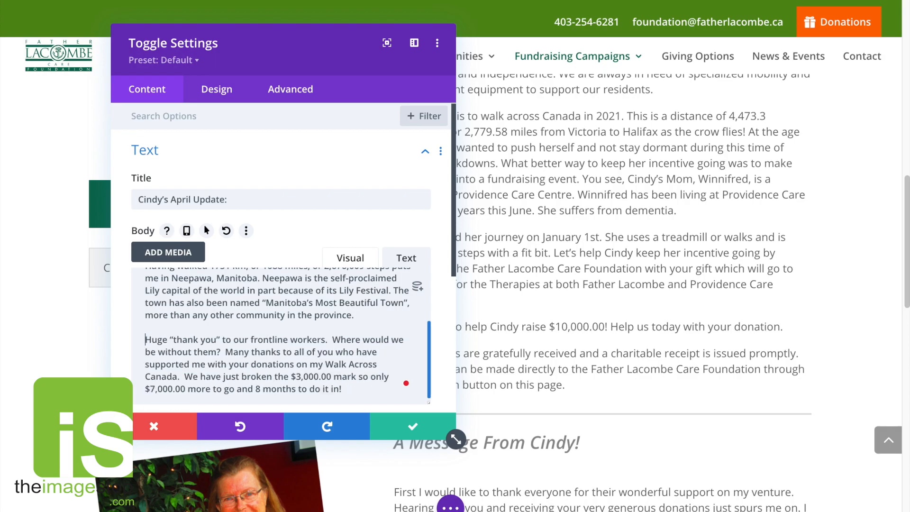
pyautogui.scroll(4, 329, 353)
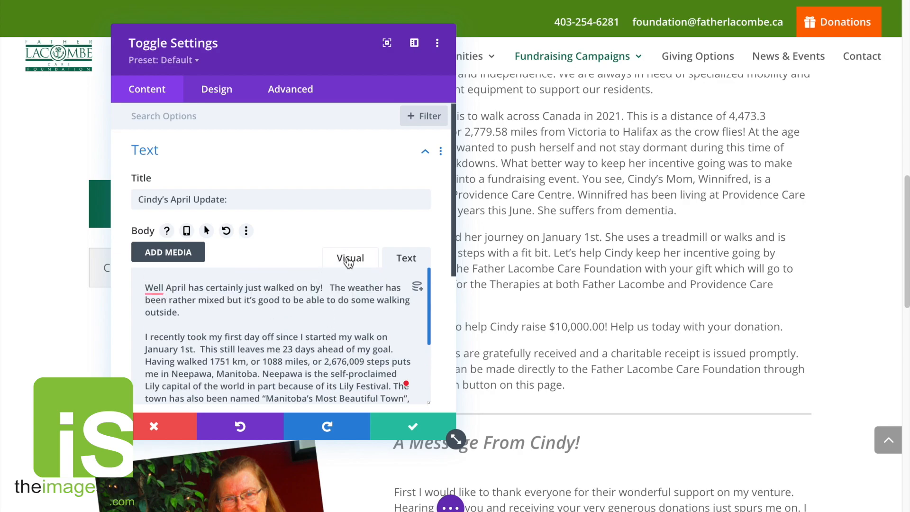
pyautogui.click(349, 259)
pyautogui.scroll(-1, 340, 327)
pyautogui.scroll(-1, 340, 327)
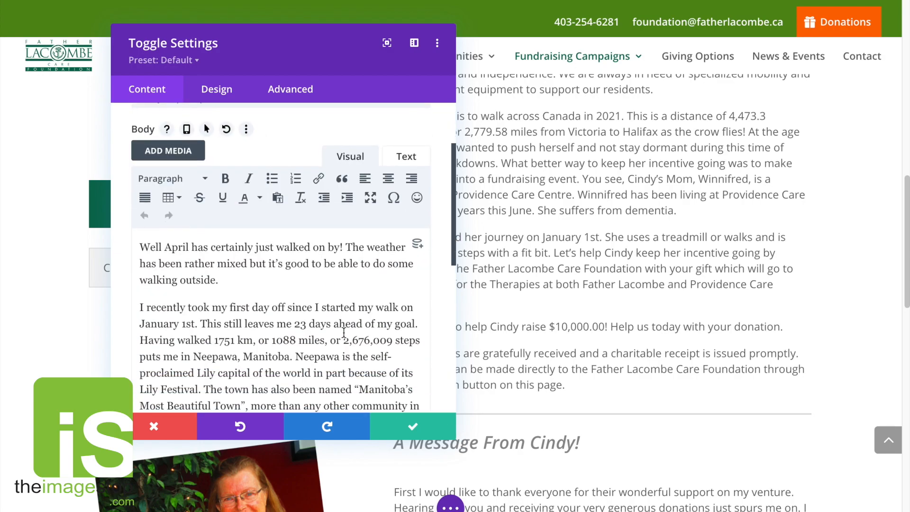
# Step: Color the toggle's icon blue and enable a custom icon font size of 29px
pyautogui.moveTo(282, 69); pyautogui.dragTo(778, 81)
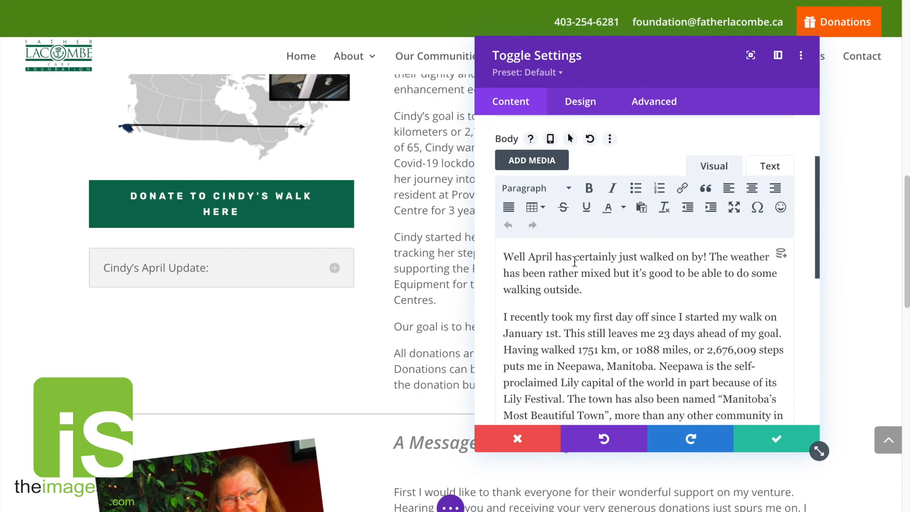
pyautogui.click(571, 103)
pyautogui.click(516, 180)
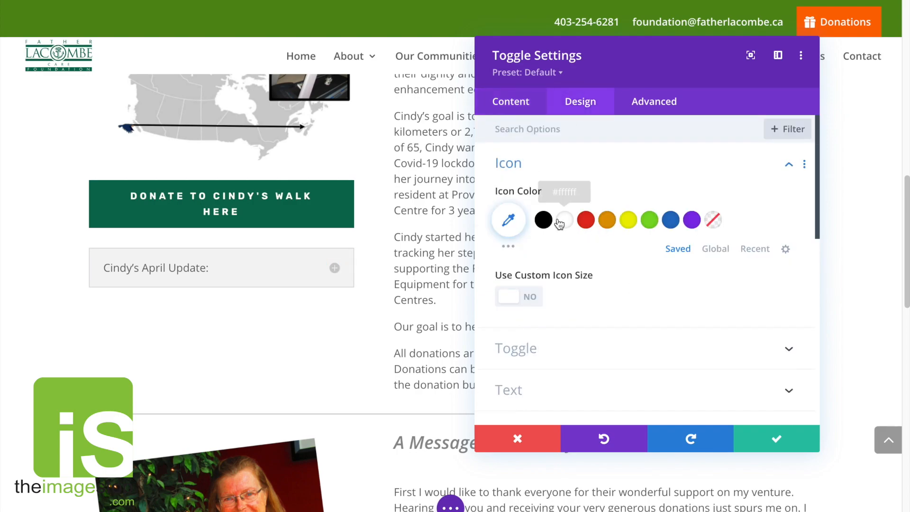
pyautogui.click(649, 221)
pyautogui.click(670, 221)
pyautogui.click(532, 296)
pyautogui.moveTo(532, 351)
pyautogui.mouseDown()
pyautogui.moveTo(545, 355)
pyautogui.moveTo(538, 350)
pyautogui.mouseUp()
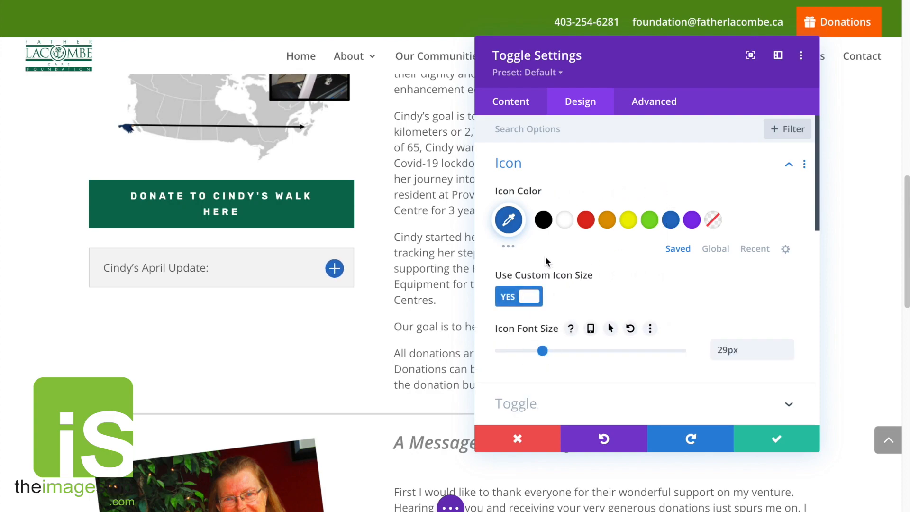
# Step: Make the toggle's title text bold and italic and slightly increase its size
pyautogui.scroll(-5, 557, 265)
pyautogui.scroll(-1, 558, 269)
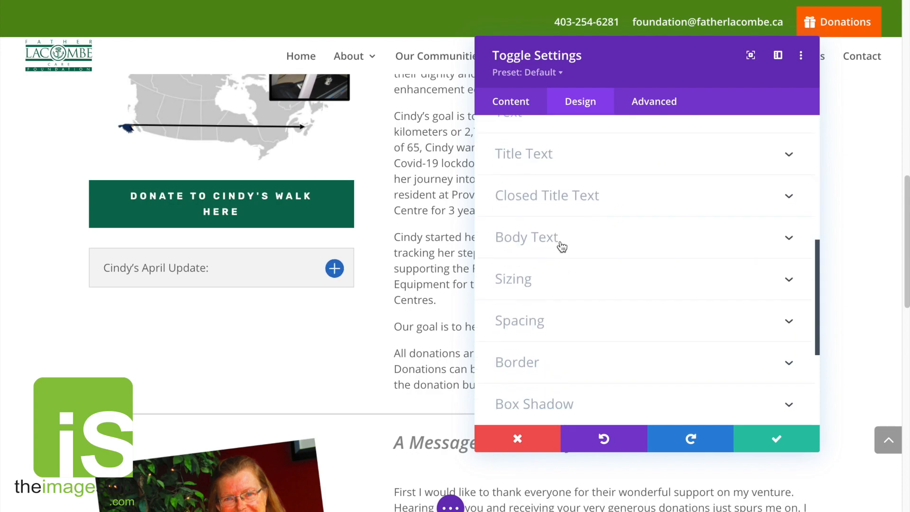
pyautogui.click(542, 171)
pyautogui.scroll(-3, 616, 353)
pyautogui.click(544, 402)
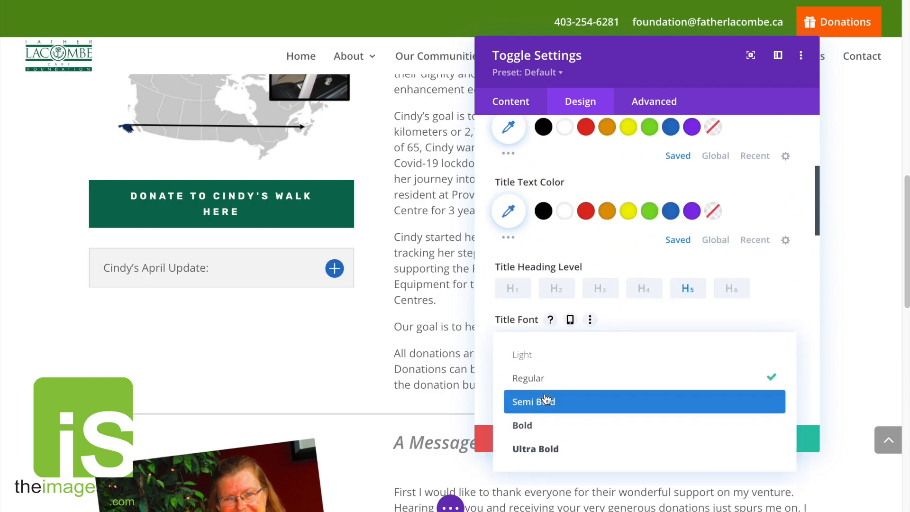
pyautogui.click(561, 422)
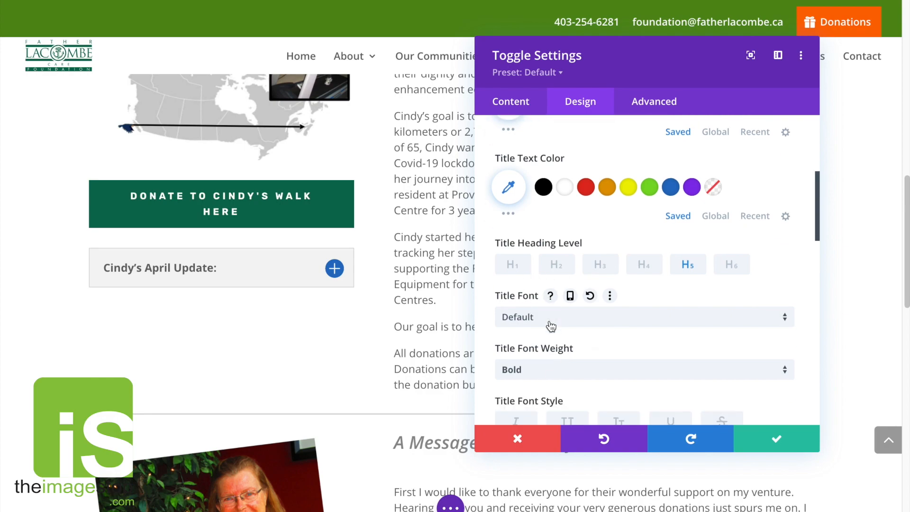
pyautogui.scroll(-5, 550, 325)
pyautogui.click(533, 264)
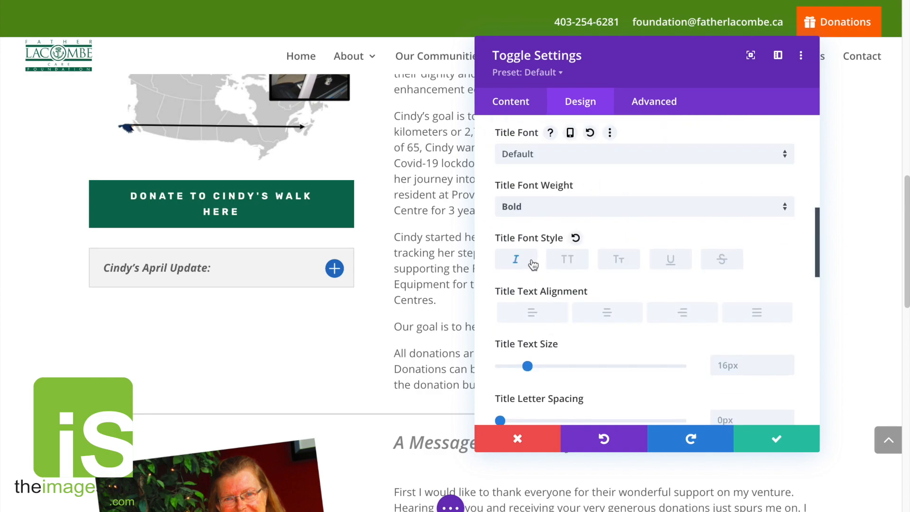
pyautogui.moveTo(527, 365); pyautogui.dragTo(537, 366)
pyautogui.moveTo(535, 366); pyautogui.dragTo(534, 366)
# Step: Round the toggle's corners and give it the box shadow preset that falls along the lower edge
pyautogui.scroll(-3, 611, 308)
pyautogui.scroll(-5, 607, 308)
pyautogui.click(575, 282)
pyautogui.scroll(3, 559, 246)
pyautogui.moveTo(545, 198); pyautogui.dragTo(542, 195)
pyautogui.scroll(-5, 610, 256)
pyautogui.scroll(-2, 609, 256)
pyautogui.click(587, 219)
pyautogui.click(754, 212)
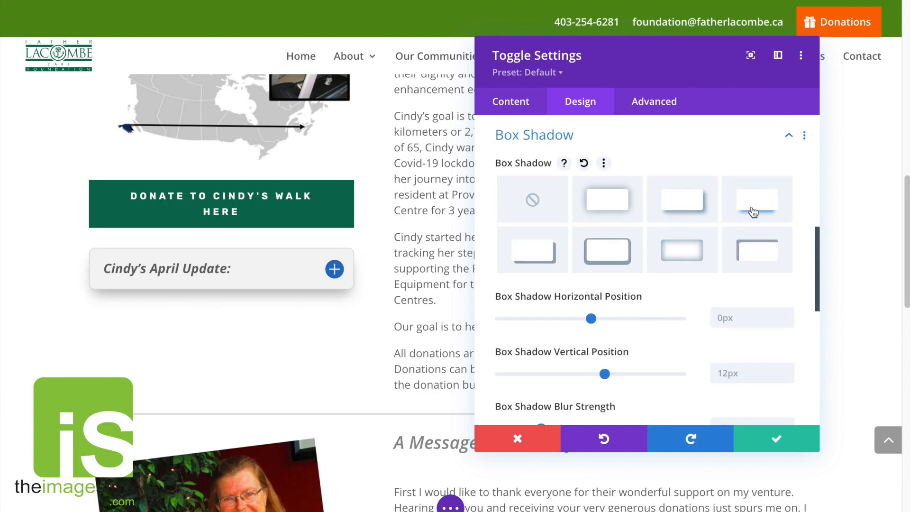
# Step: Apply the toggle settings and save the Equipment page
pyautogui.click(778, 443)
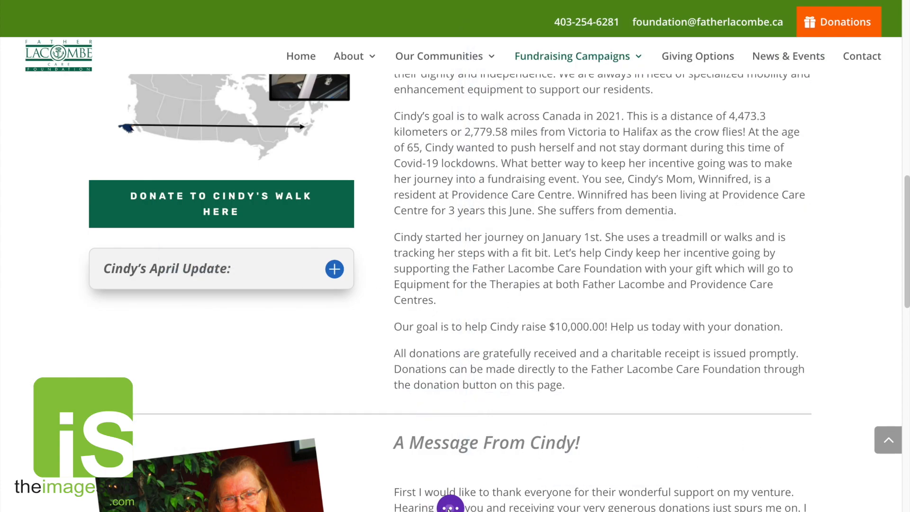
pyautogui.click(450, 506)
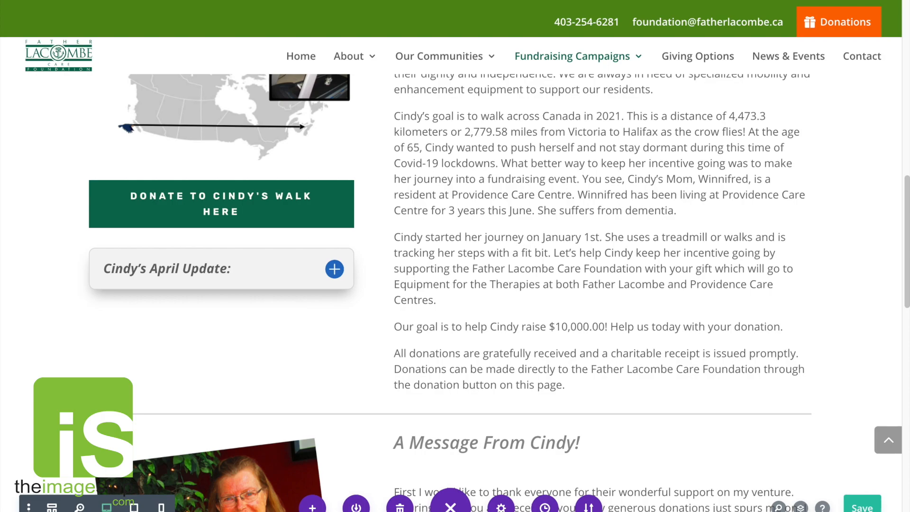
pyautogui.click(862, 506)
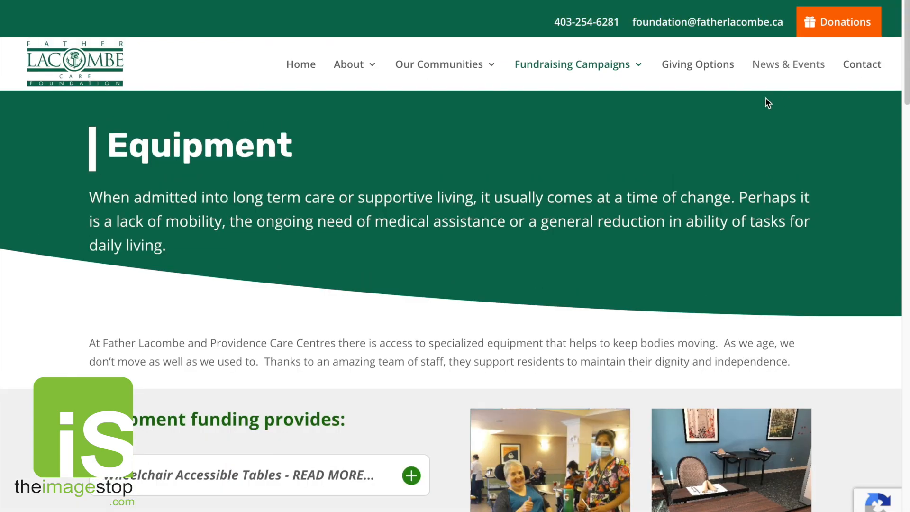
# Step: Examine the April update toggle on the live Equipment page, expanding and collapsing it to check its text and styling
pyautogui.scroll(-10, 764, 98)
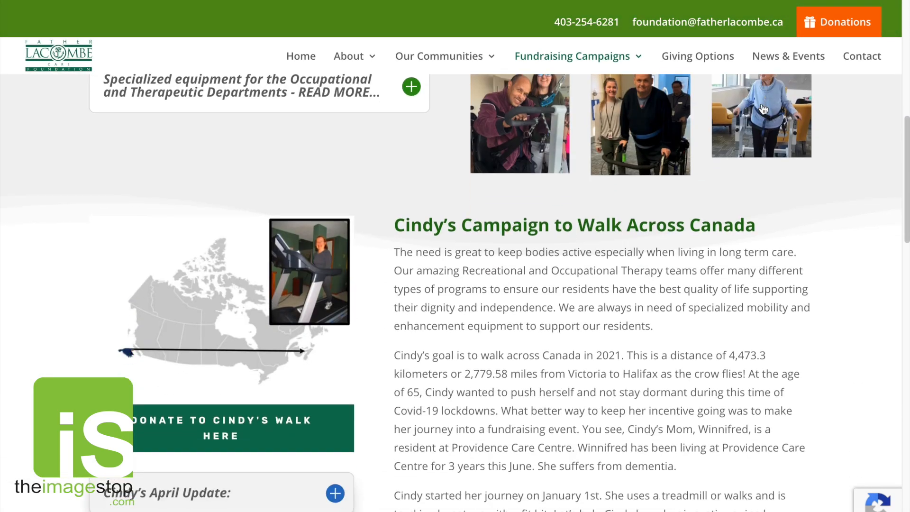
pyautogui.scroll(-3, 762, 109)
pyautogui.click(332, 366)
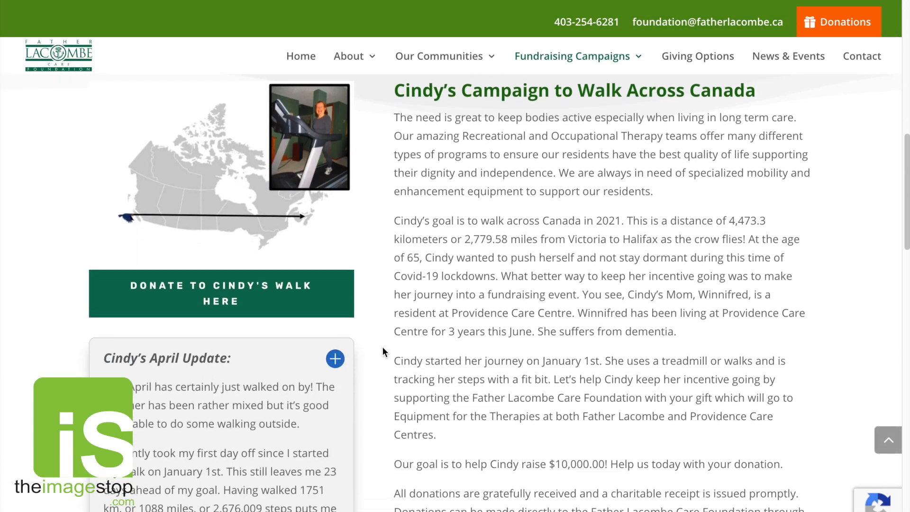
pyautogui.scroll(-7, 385, 349)
pyautogui.scroll(2, 387, 351)
pyautogui.scroll(5, 388, 351)
pyautogui.click(336, 372)
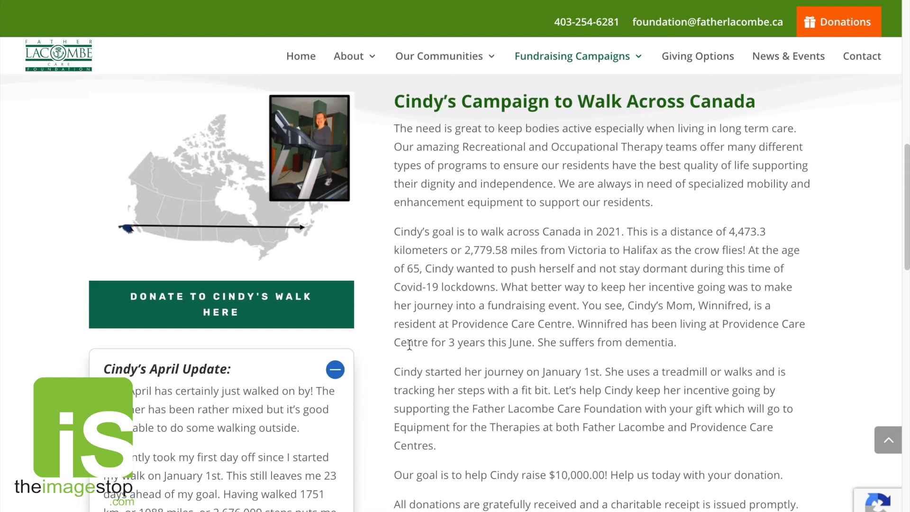
pyautogui.scroll(1, 661, 242)
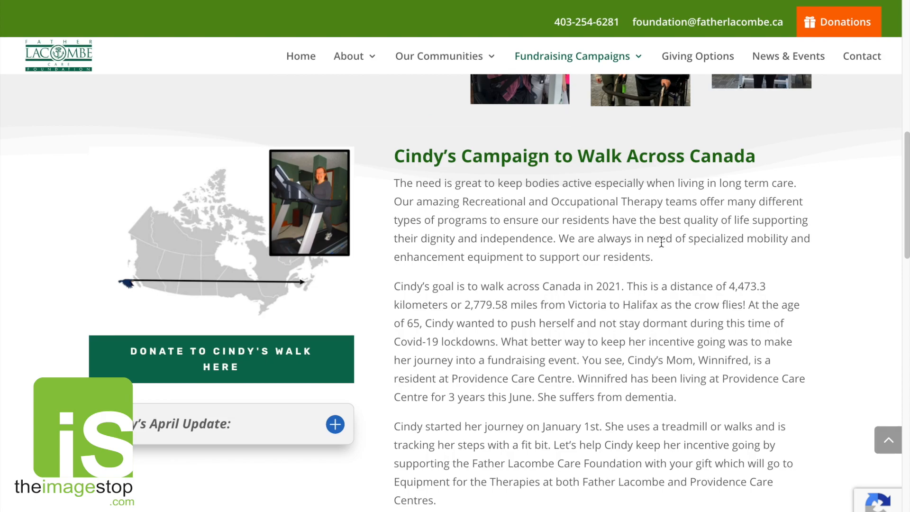
pyautogui.scroll(-1, 661, 241)
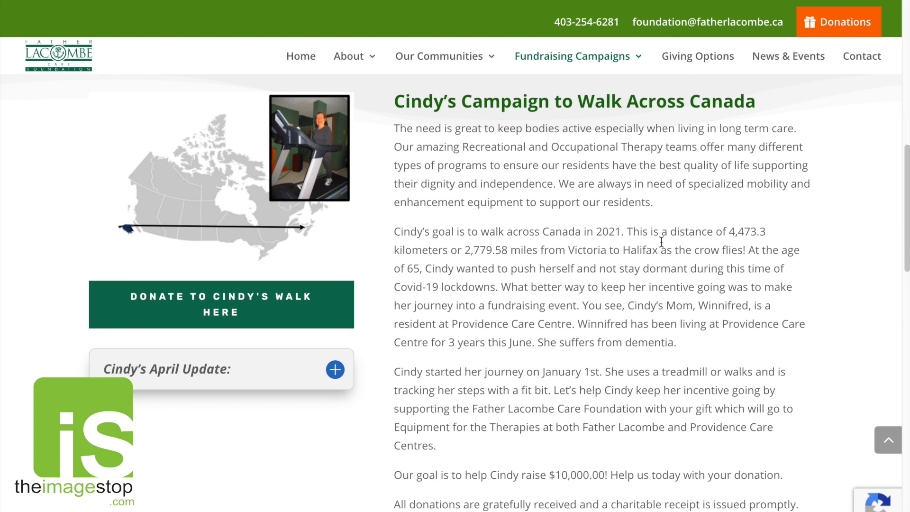
pyautogui.scroll(-3, 661, 242)
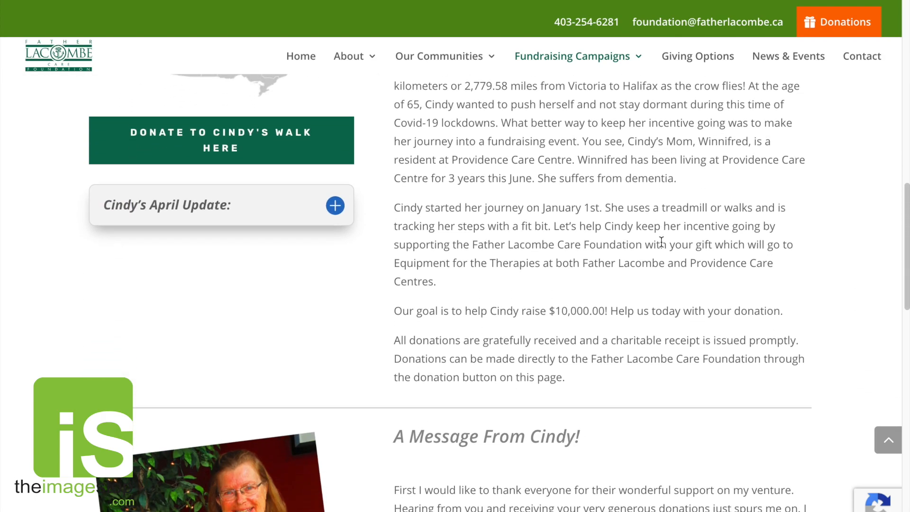
pyautogui.click(339, 208)
pyautogui.scroll(-4, 390, 213)
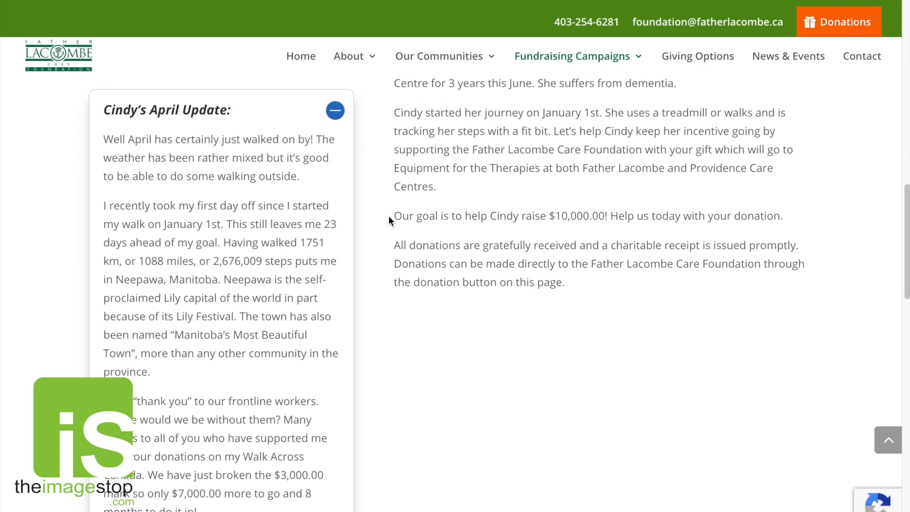
pyautogui.scroll(3, 388, 218)
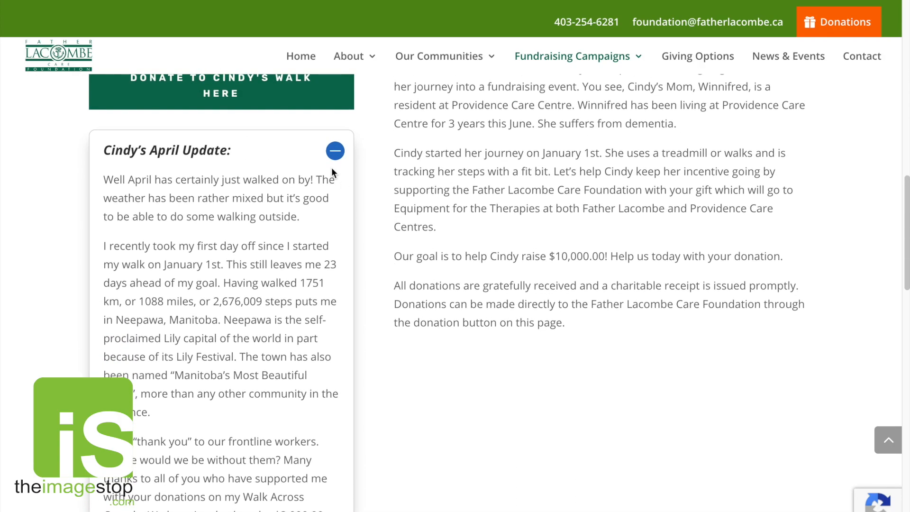
pyautogui.click(334, 155)
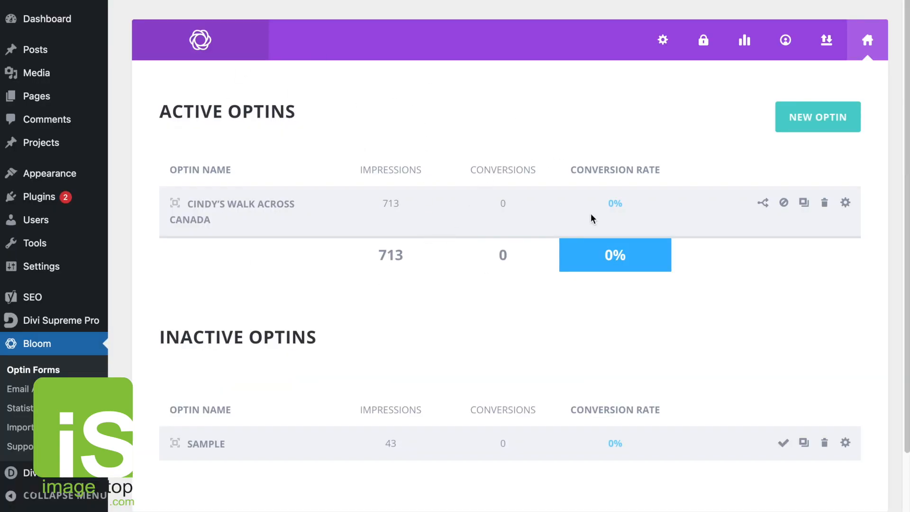
# Step: In Bloom, add "is in Neepawa, Manitoba now and has raised $3000.00 of her $10,000.00 goal" below the active optin's message heading
pyautogui.click(846, 202)
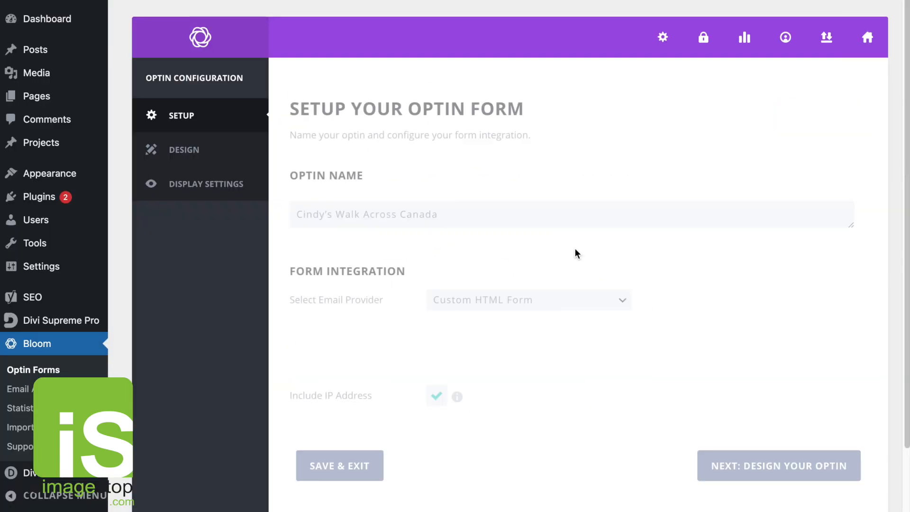
pyautogui.click(197, 148)
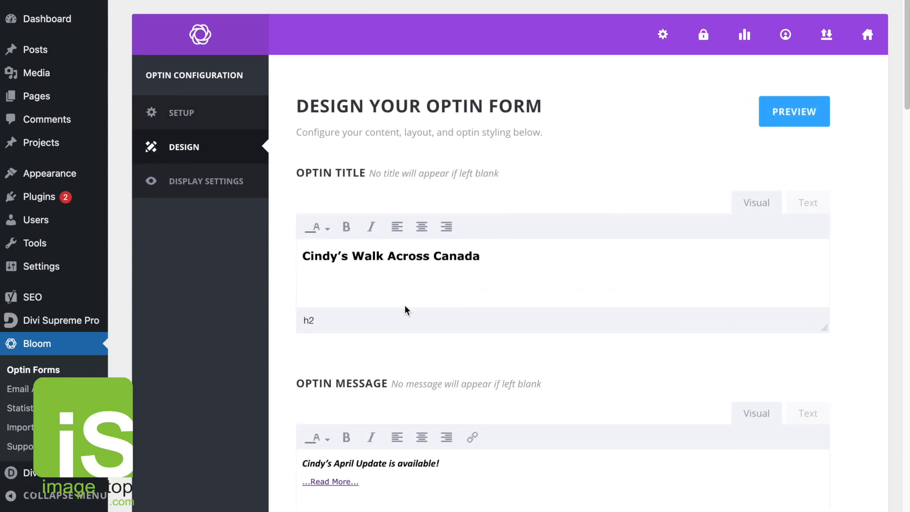
pyautogui.scroll(-2, 405, 310)
pyautogui.click(467, 364)
pyautogui.press('Return')
pyautogui.write('is in Neepawa, Manitoba now and has raised $3000.00 of her $10,000.00 goal')
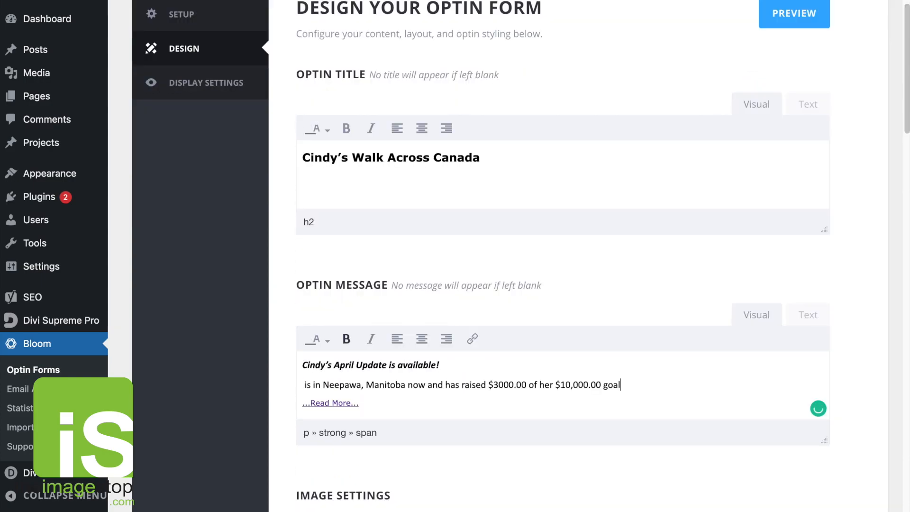
# Step: Replace the new line's opening "is in" with the walker's first name and "has passsed", and end it with an exclamation mark
pyautogui.moveTo(306, 385); pyautogui.dragTo(324, 384)
pyautogui.write('Ci')
pyautogui.write('ndy has')
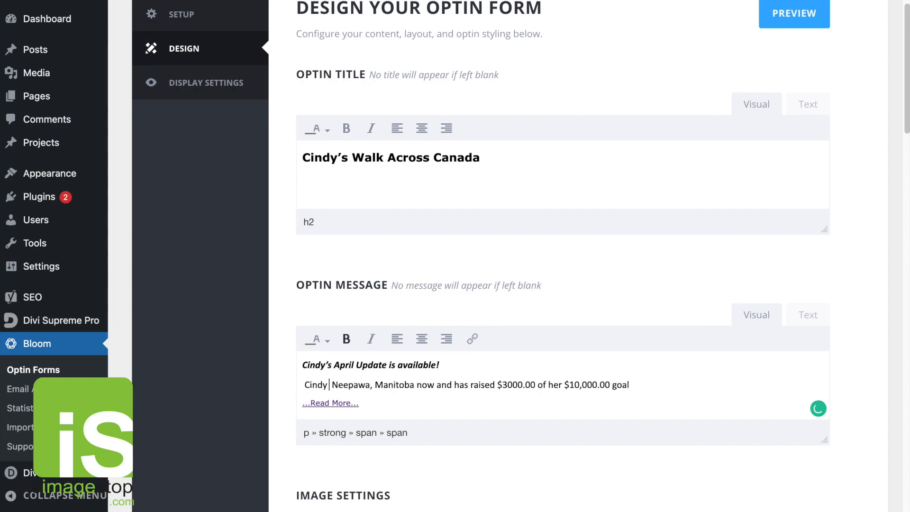
pyautogui.write(' passsed')
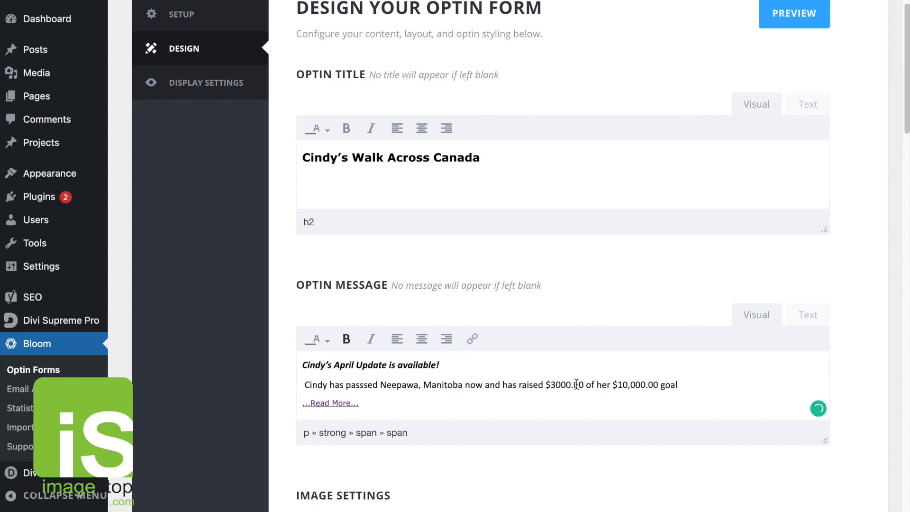
pyautogui.click(733, 376)
pyautogui.click(304, 385)
pyautogui.press('BackSpace')
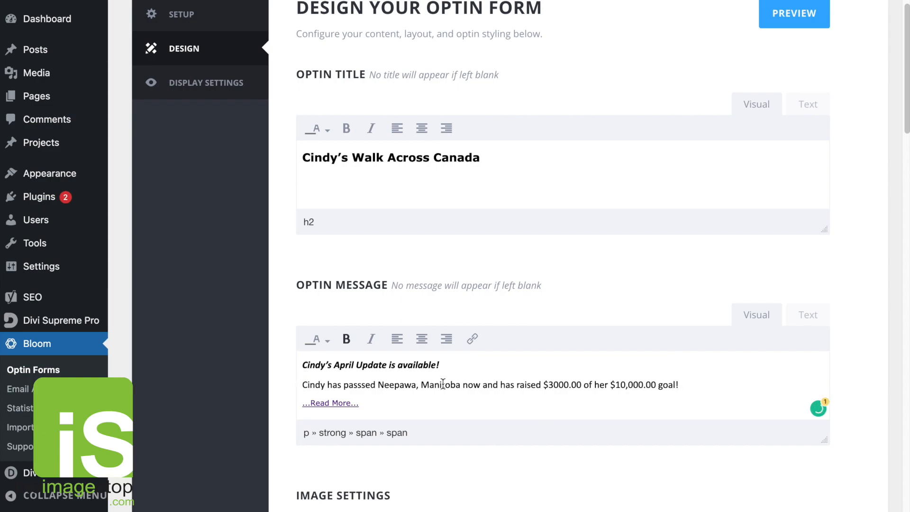
# Step: Correct the misspelled "passsed" to "passed" in the optin message
pyautogui.scroll(-1, 565, 360)
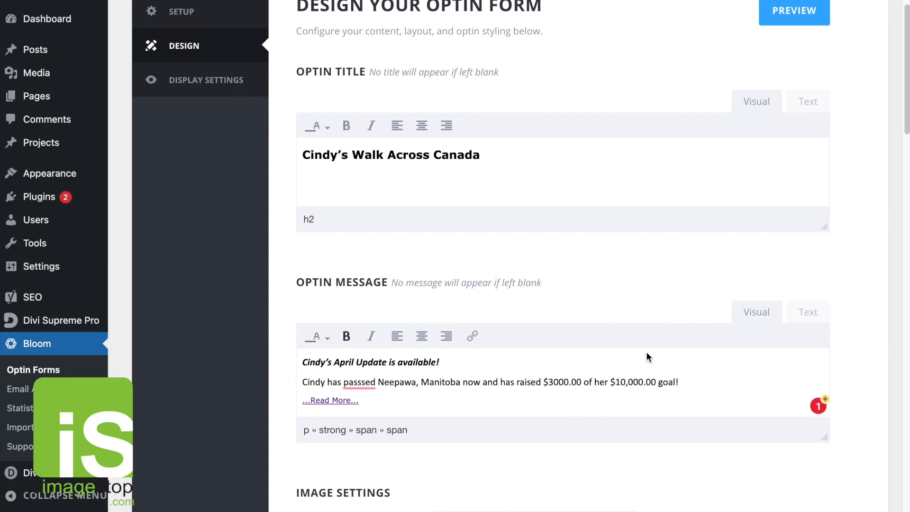
pyautogui.moveTo(358, 382)
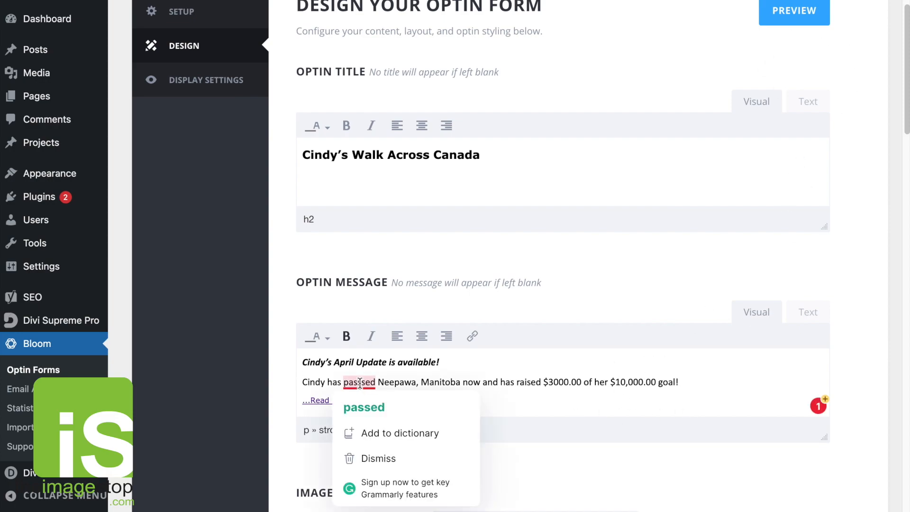
pyautogui.click(367, 405)
# Step: Save the edited optin form
pyautogui.scroll(-3, 598, 327)
pyautogui.scroll(-1, 598, 327)
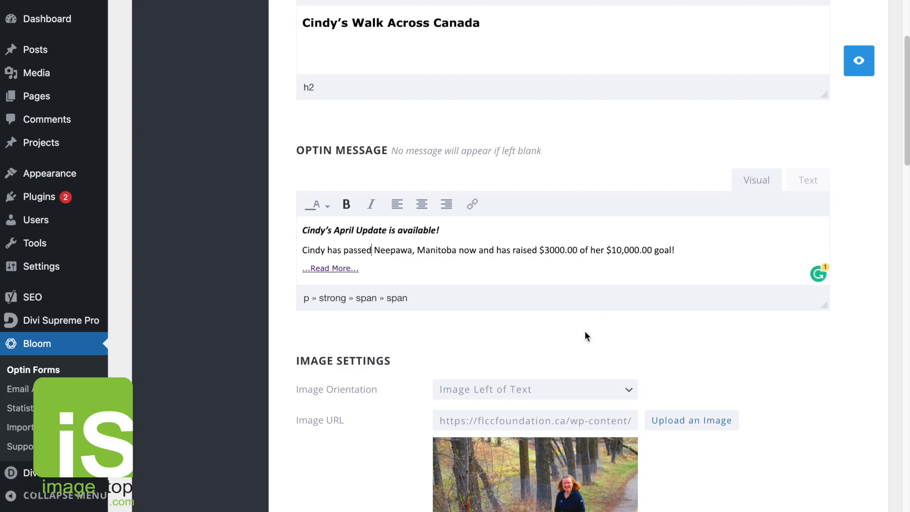
pyautogui.scroll(-8, 565, 350)
pyautogui.scroll(-20, 724, 299)
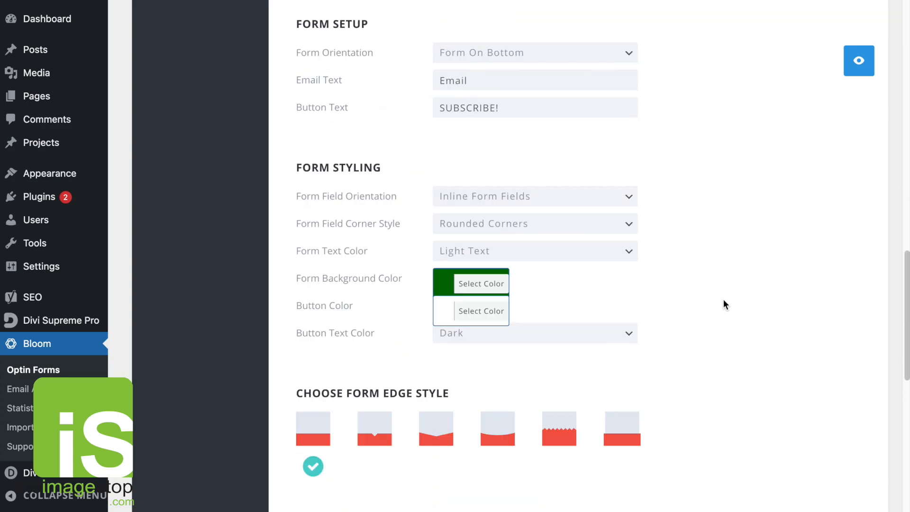
pyautogui.click(372, 460)
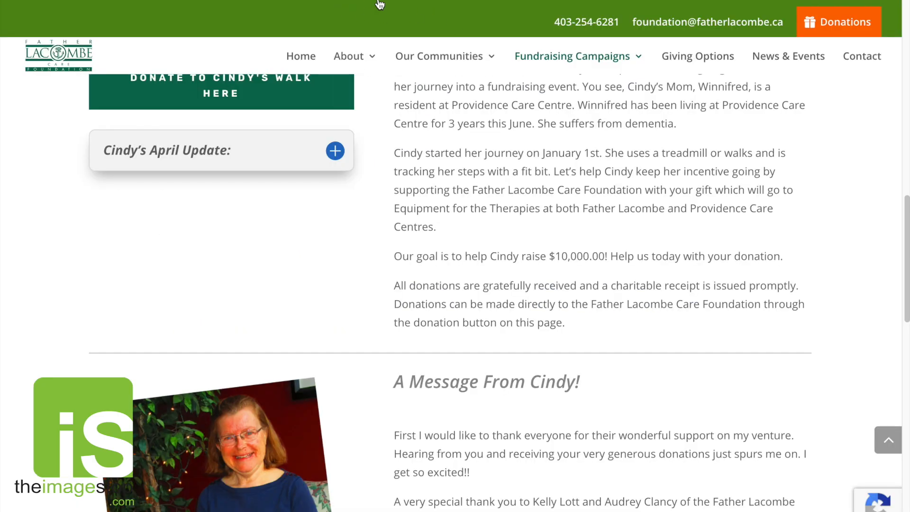
# Step: Check the updated popup on the site's home page and follow its Read More link to the Equipment page
pyautogui.click(309, 59)
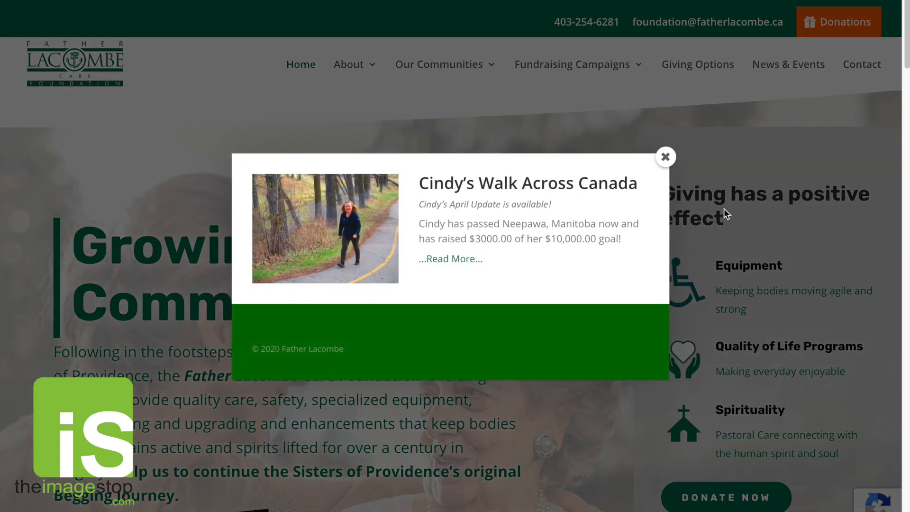
pyautogui.click(434, 262)
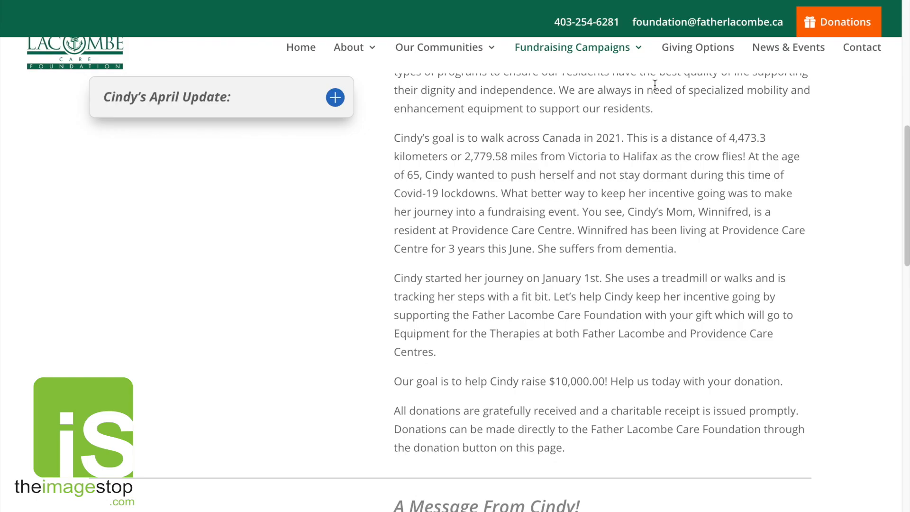